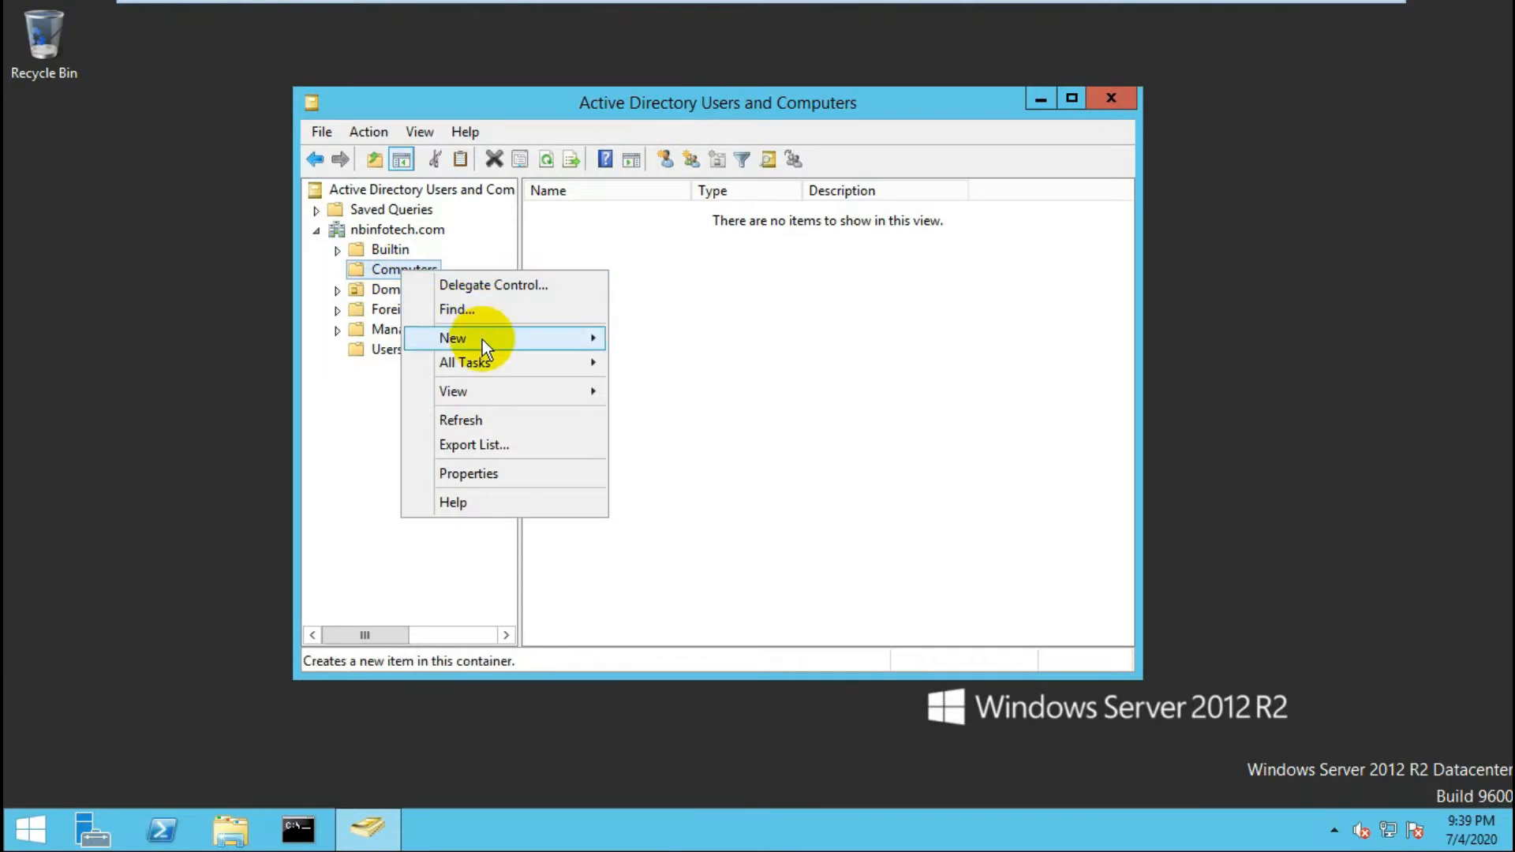
# - Create a new computer object named client1 in the Computers container of nbinfotech.com
pyautogui.moveTo(481, 339)
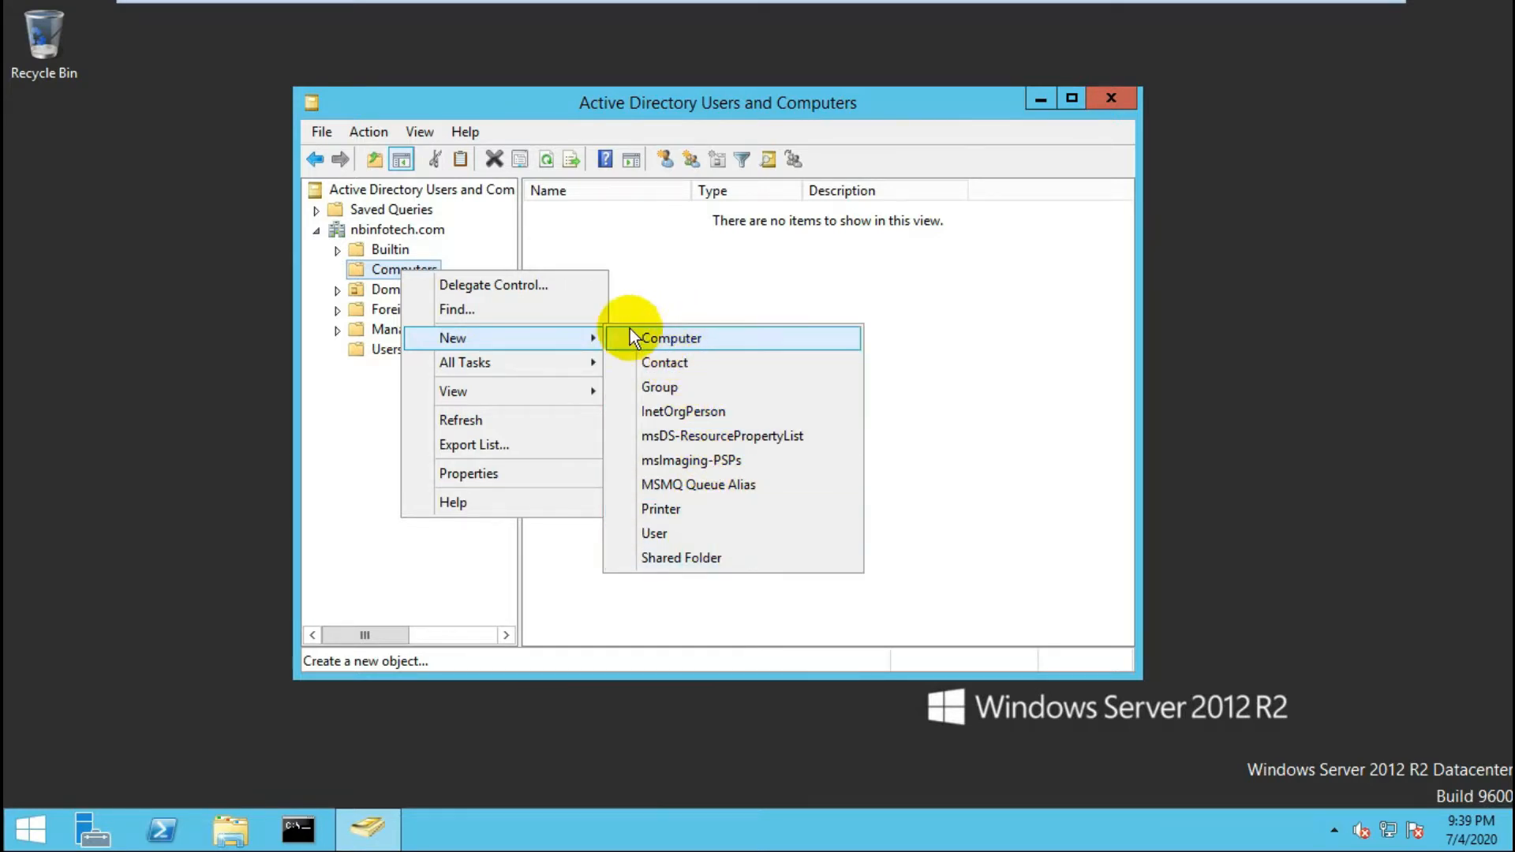
pyautogui.click(382, 273)
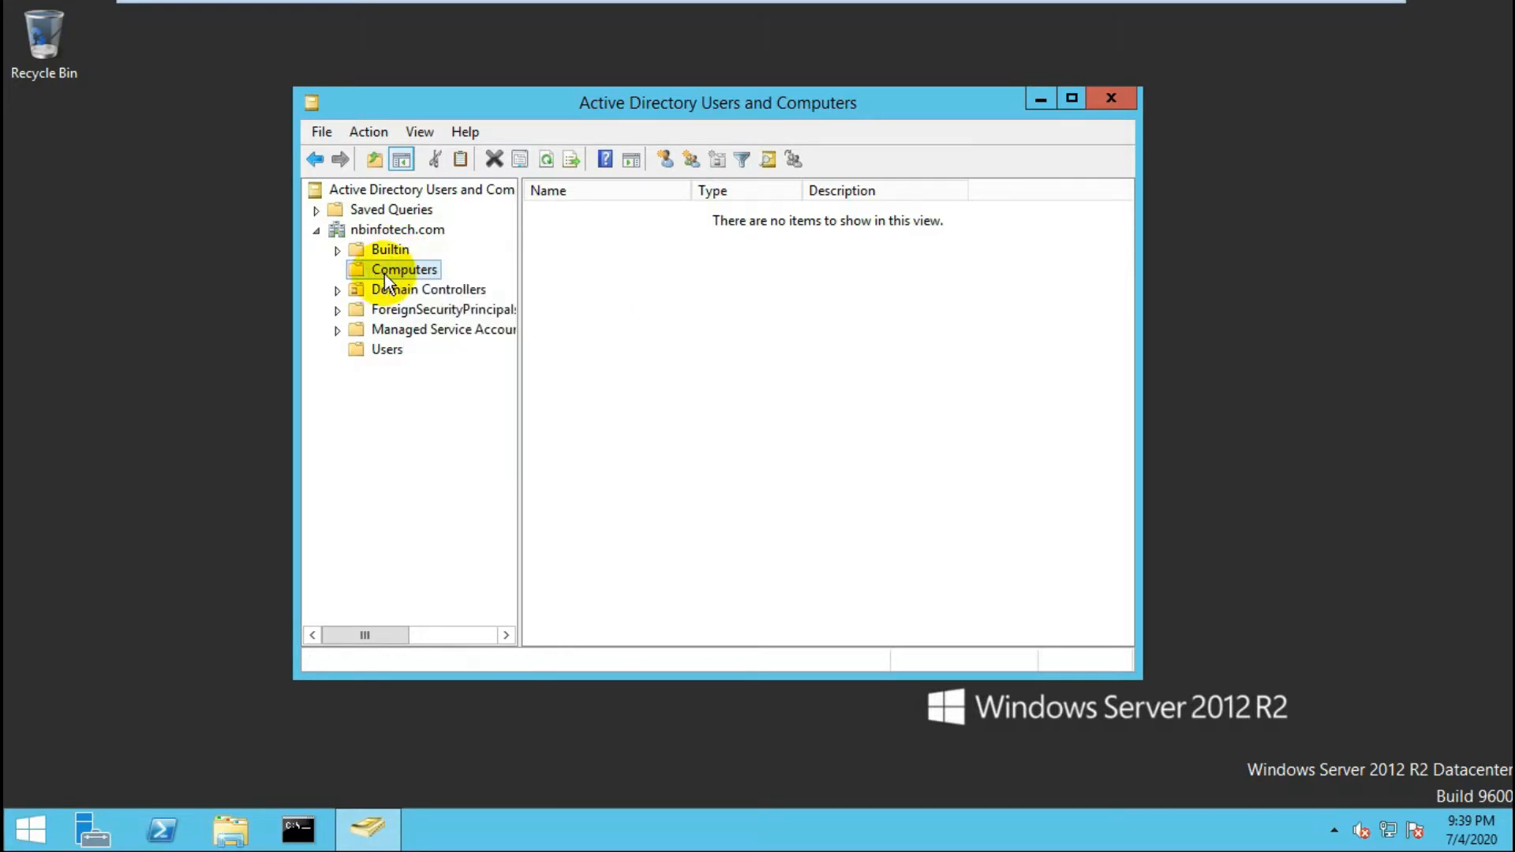
pyautogui.rightClick(385, 273)
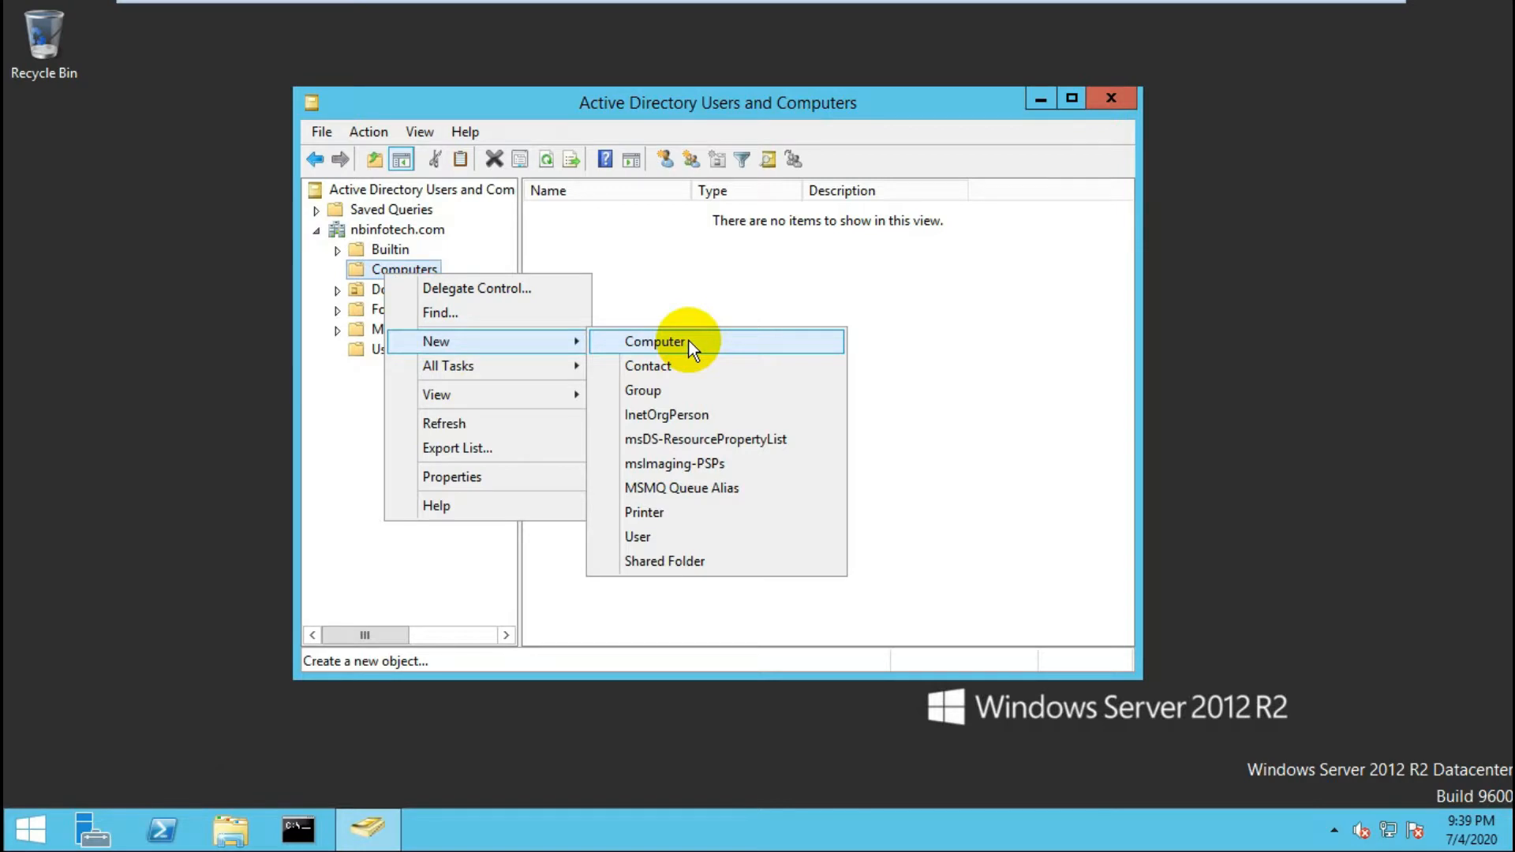
pyautogui.click(689, 341)
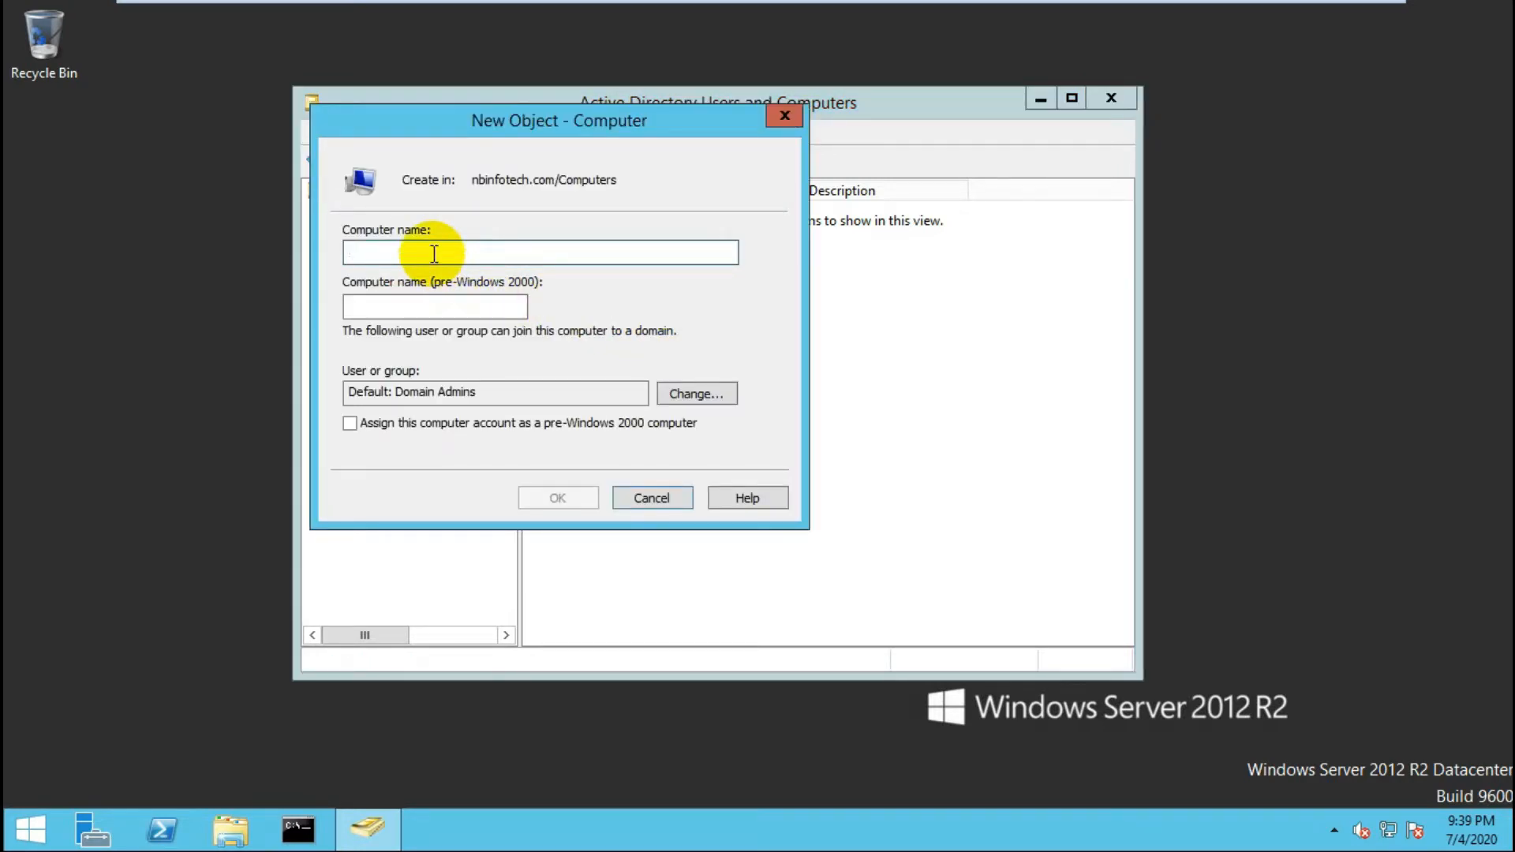
pyautogui.write('cl')
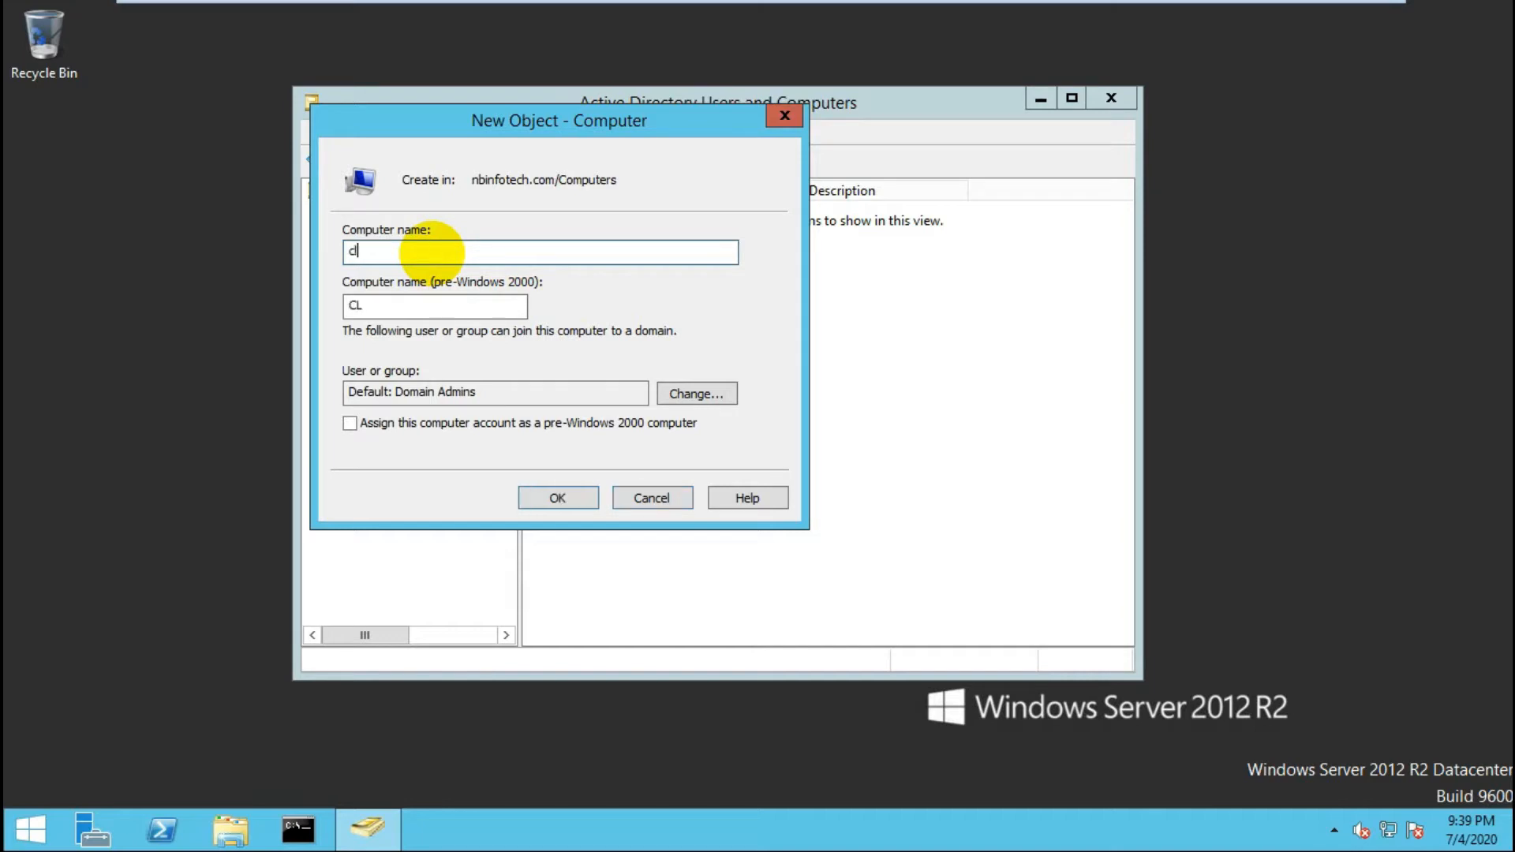
pyautogui.write('ient_1')
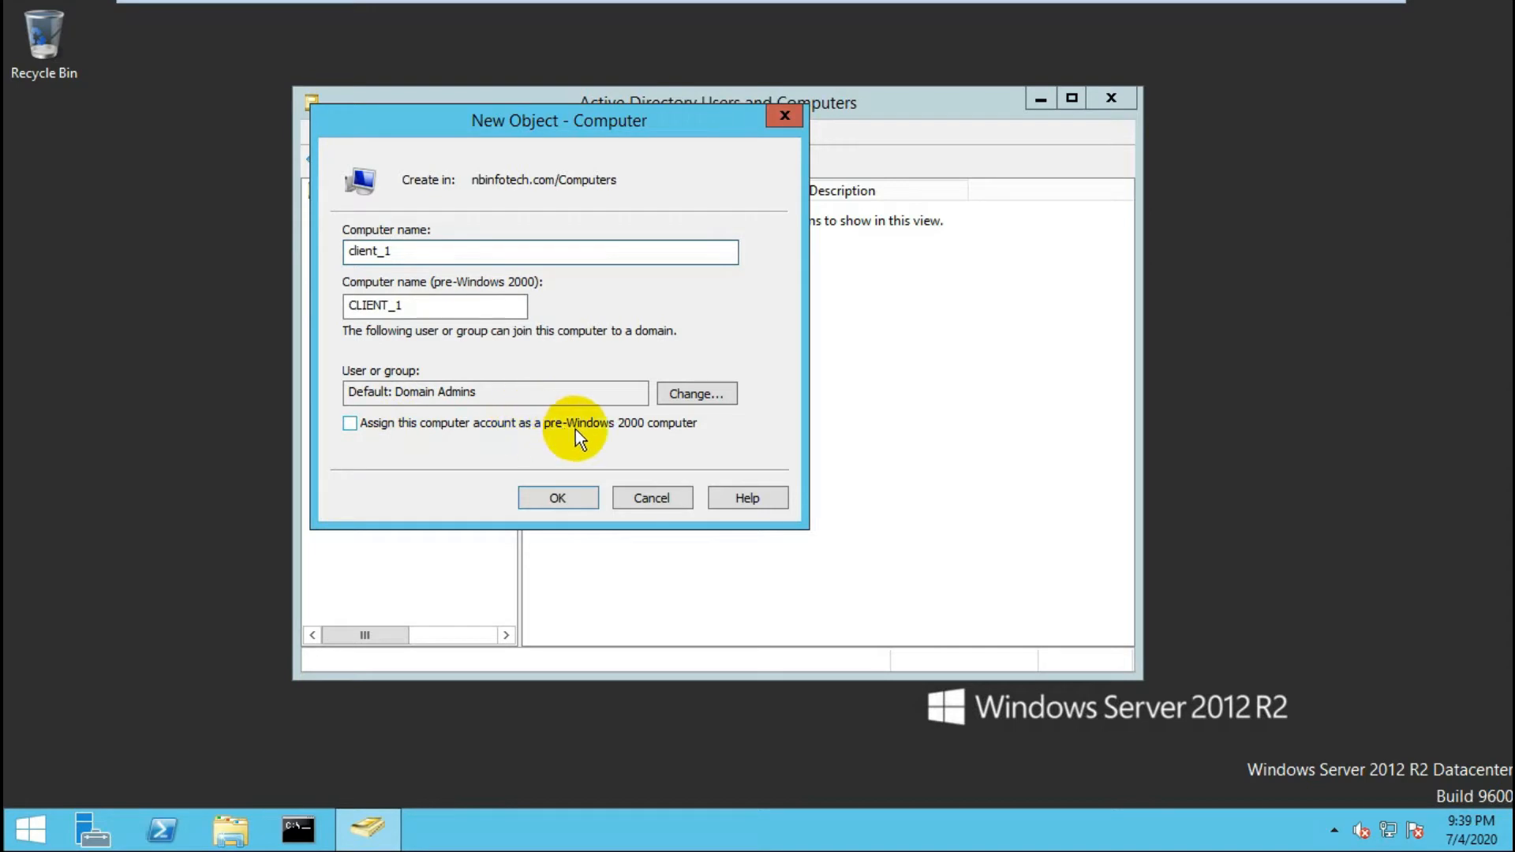
pyautogui.press('Left')
pyautogui.press('BackSpace')
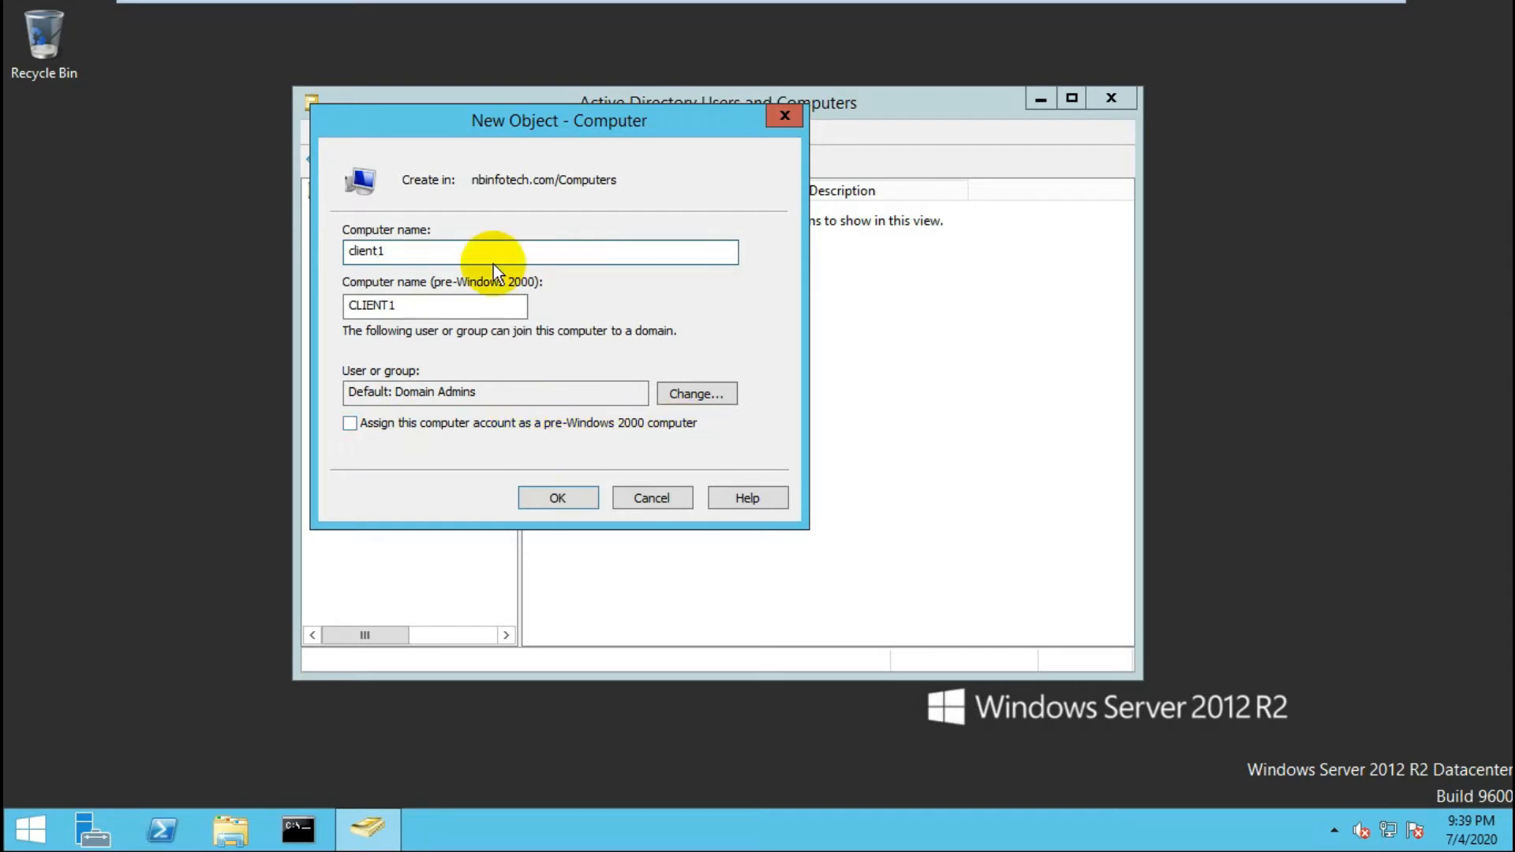
pyautogui.click(463, 258)
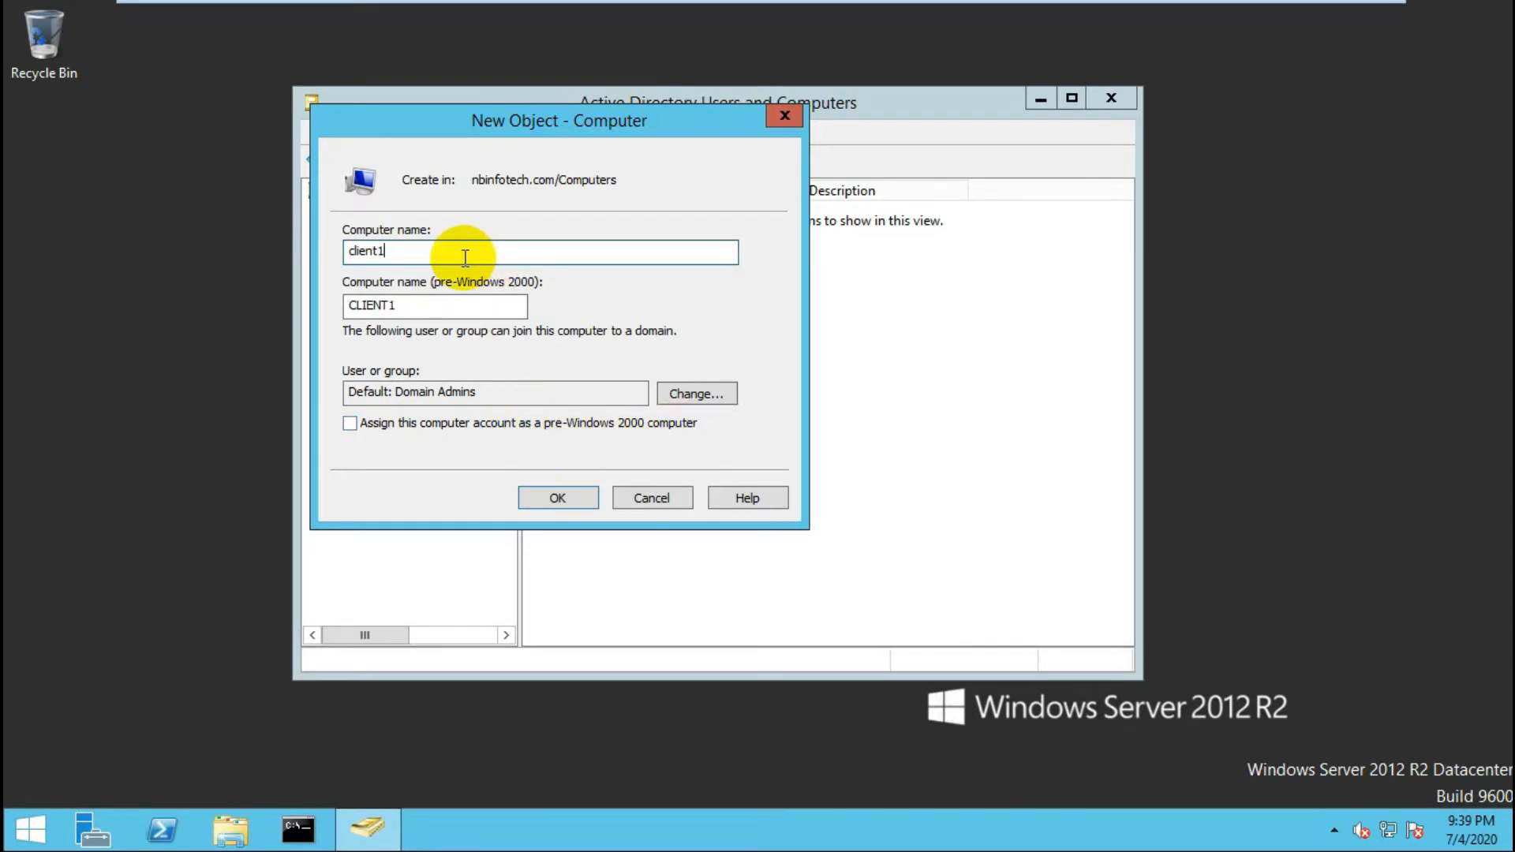
pyautogui.click(557, 499)
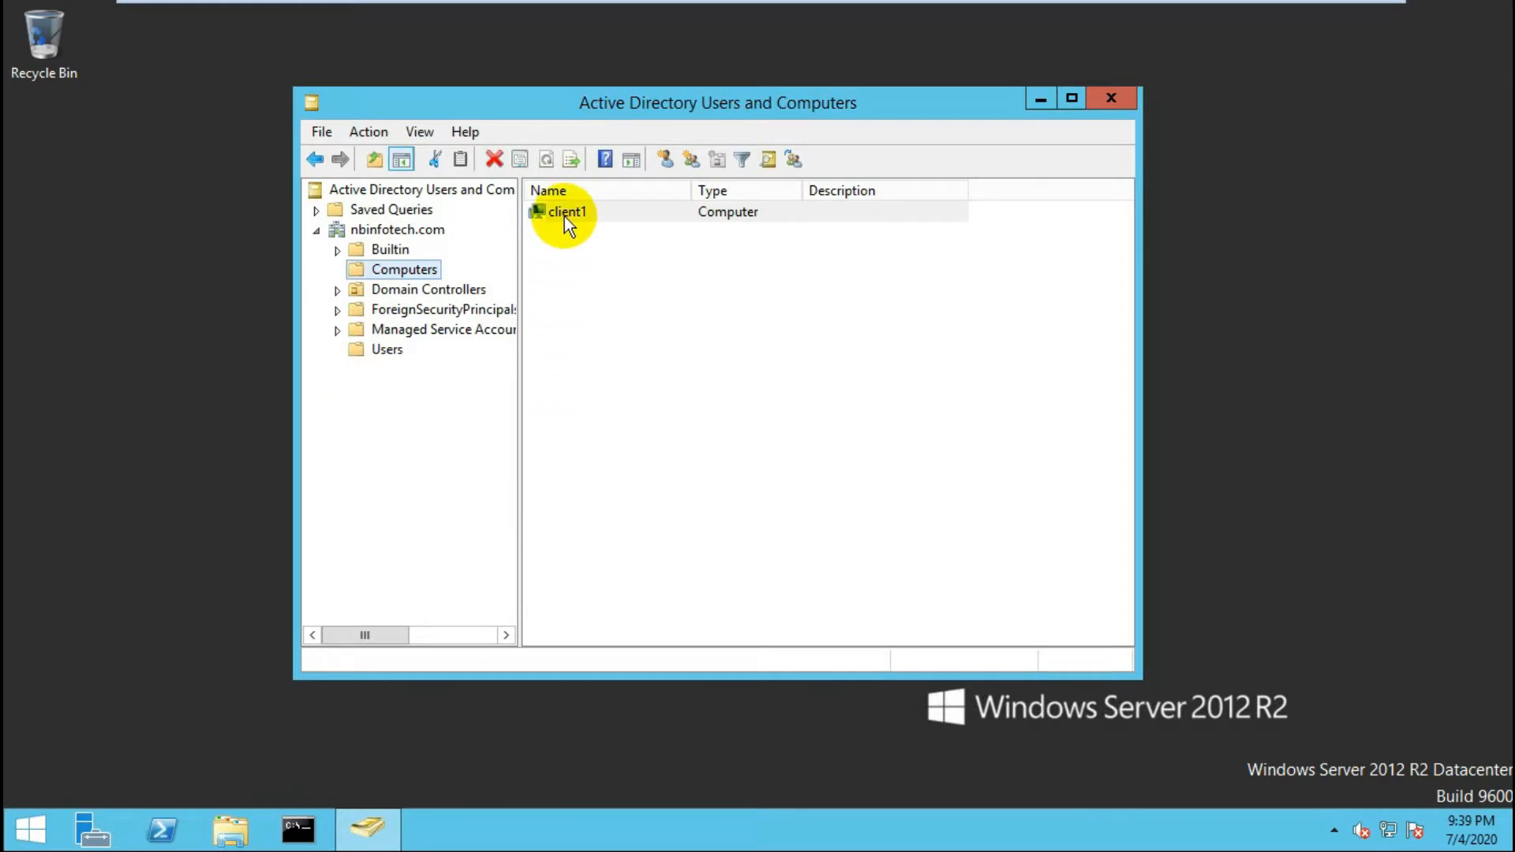
pyautogui.click(566, 258)
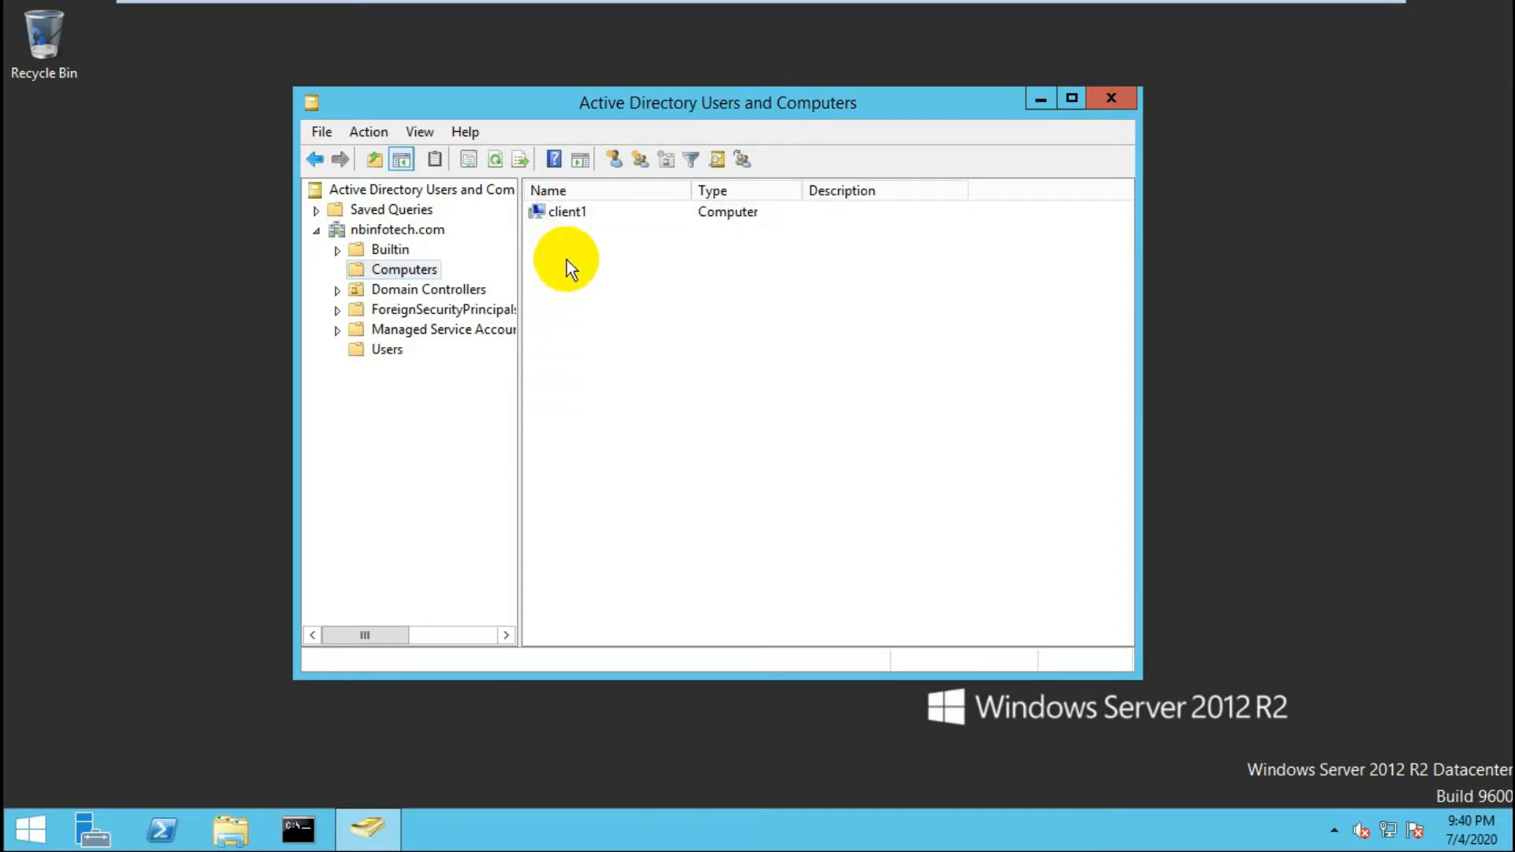
# - Open the properties of client1 and set its description to "First client"
pyautogui.doubleClick(561, 212)
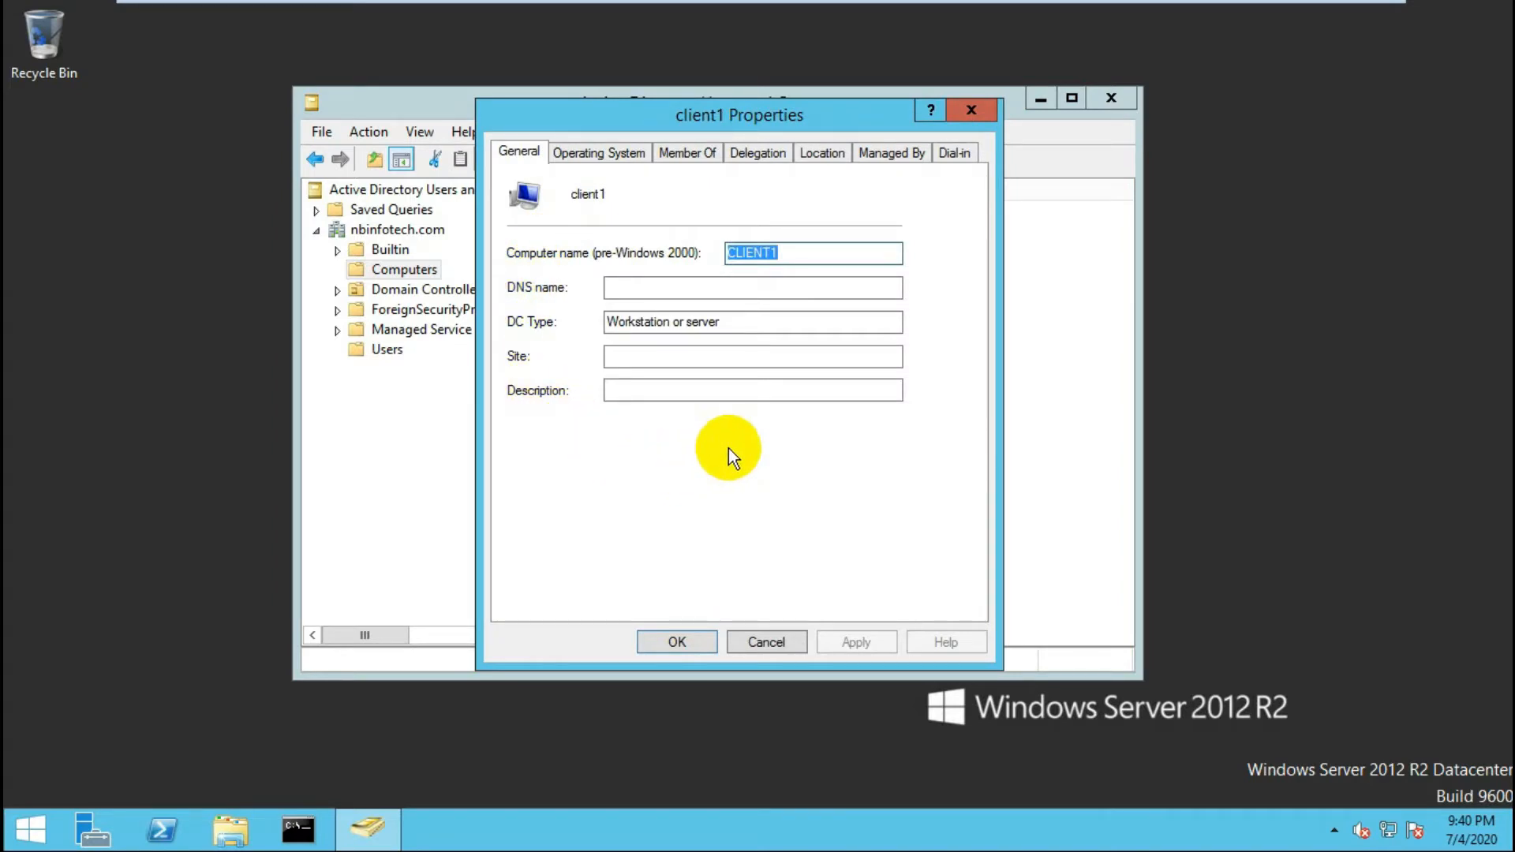
pyautogui.click(624, 287)
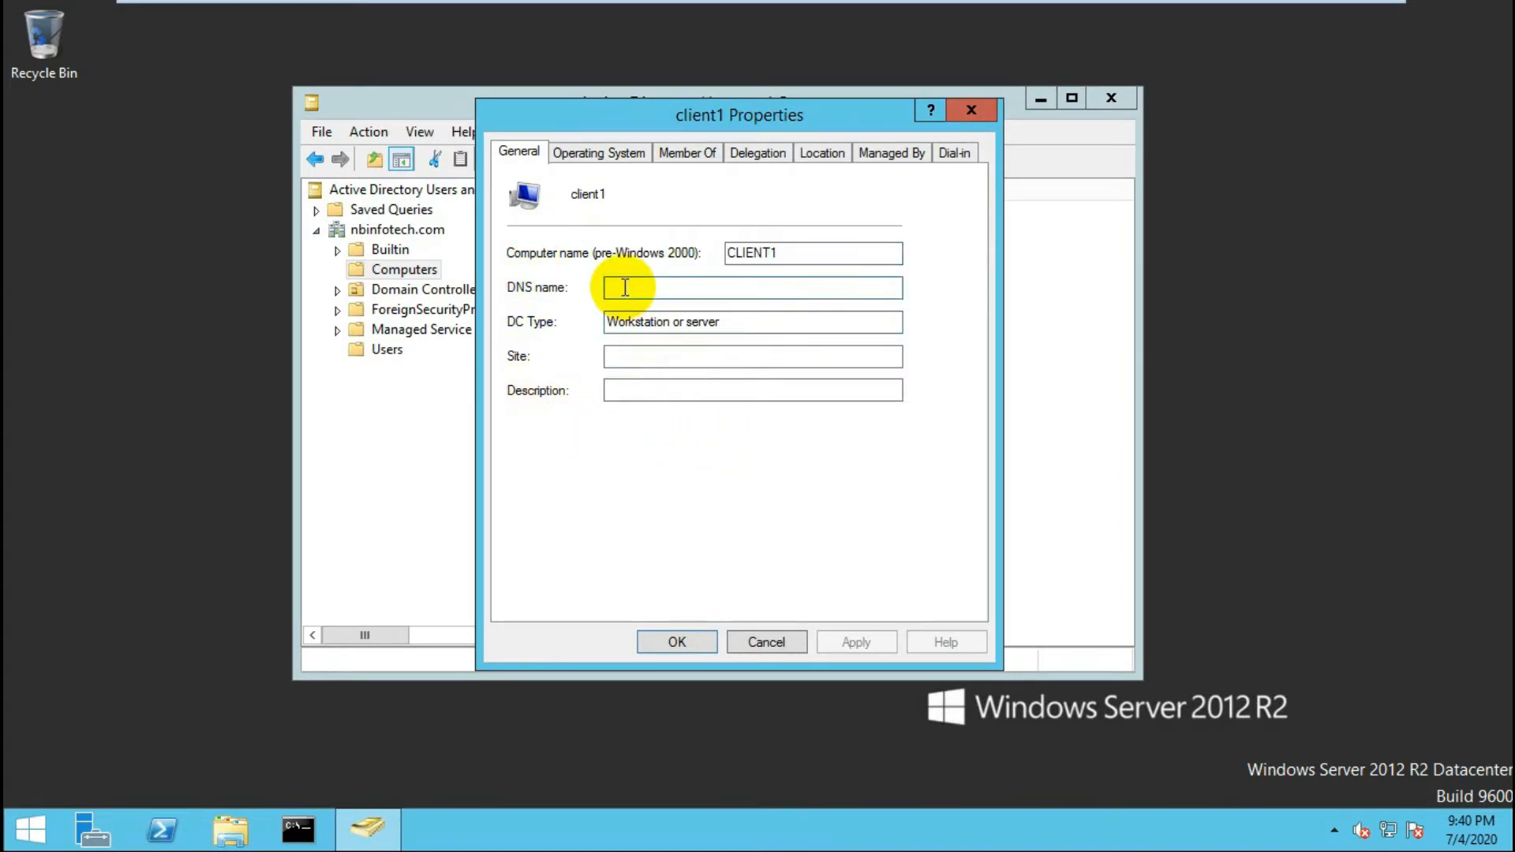
pyautogui.click(616, 391)
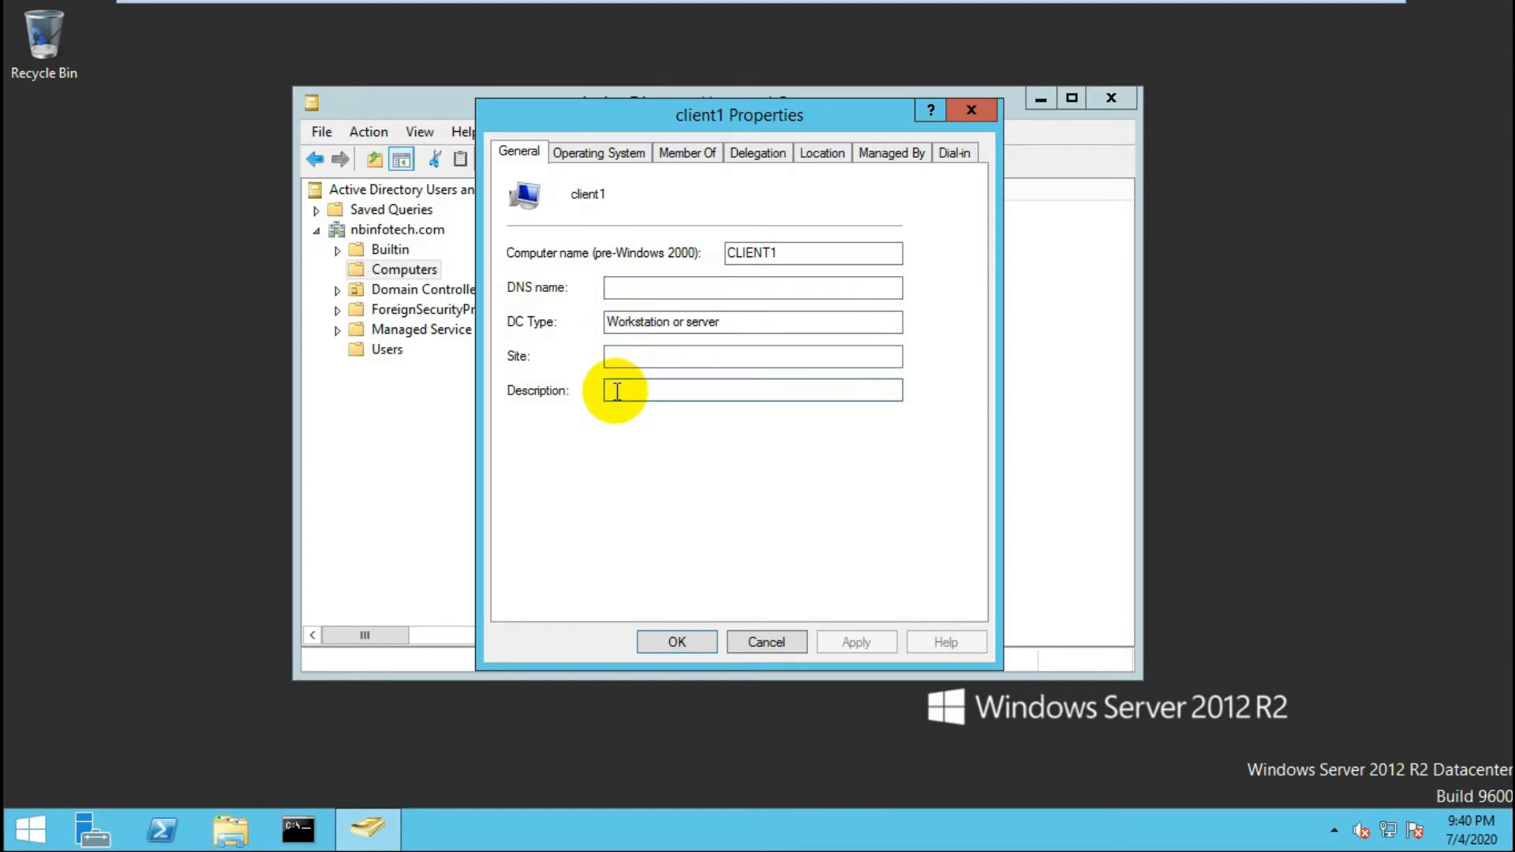
pyautogui.write('First ')
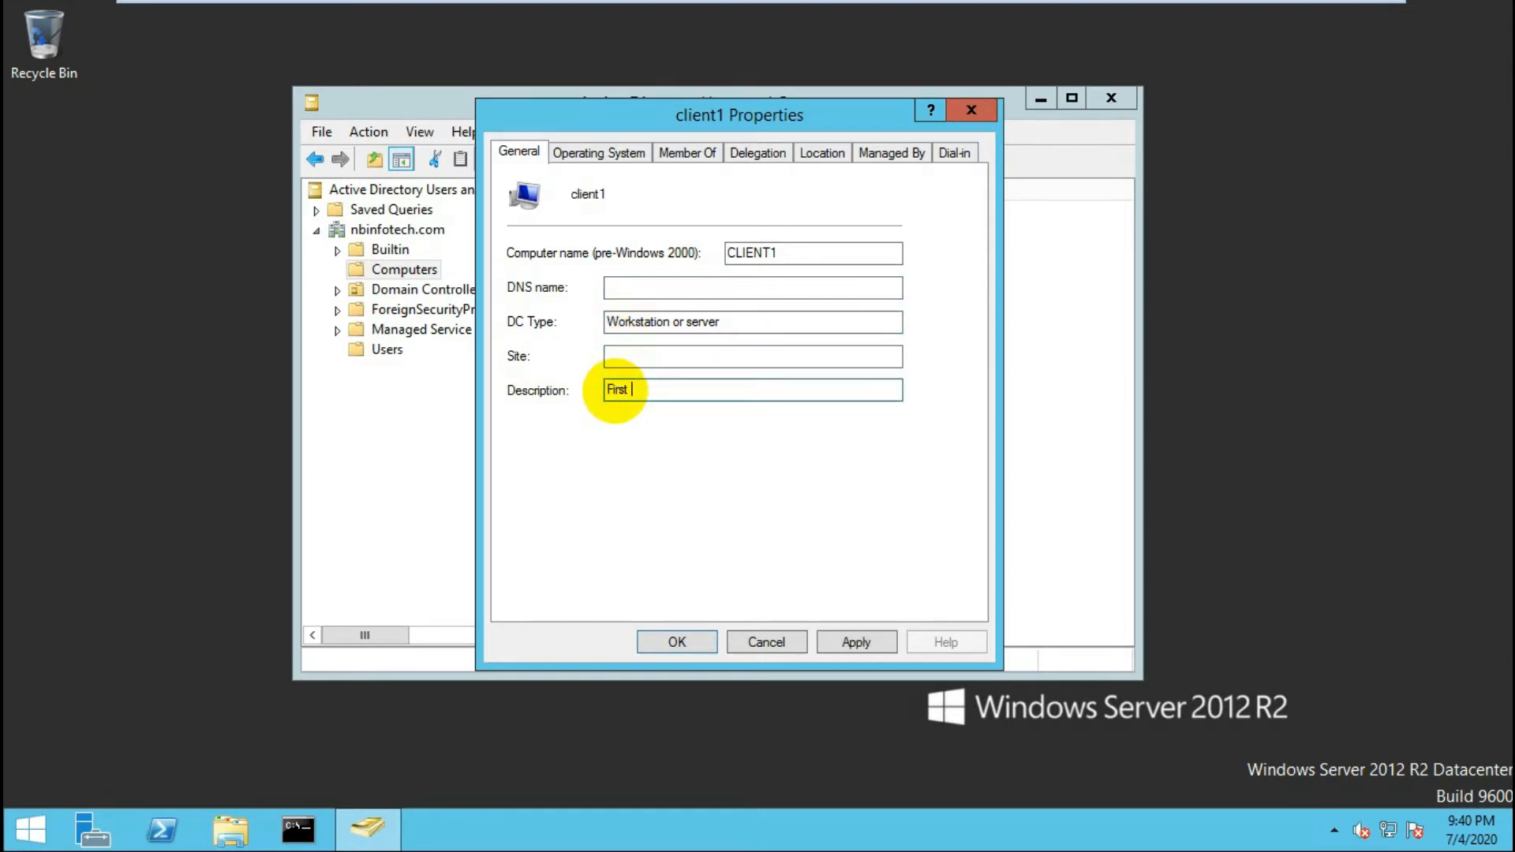
pyautogui.write('client')
# - Review client1's settings from Operating System through Dial-in, save the properties and close the directory console
pyautogui.click(606, 154)
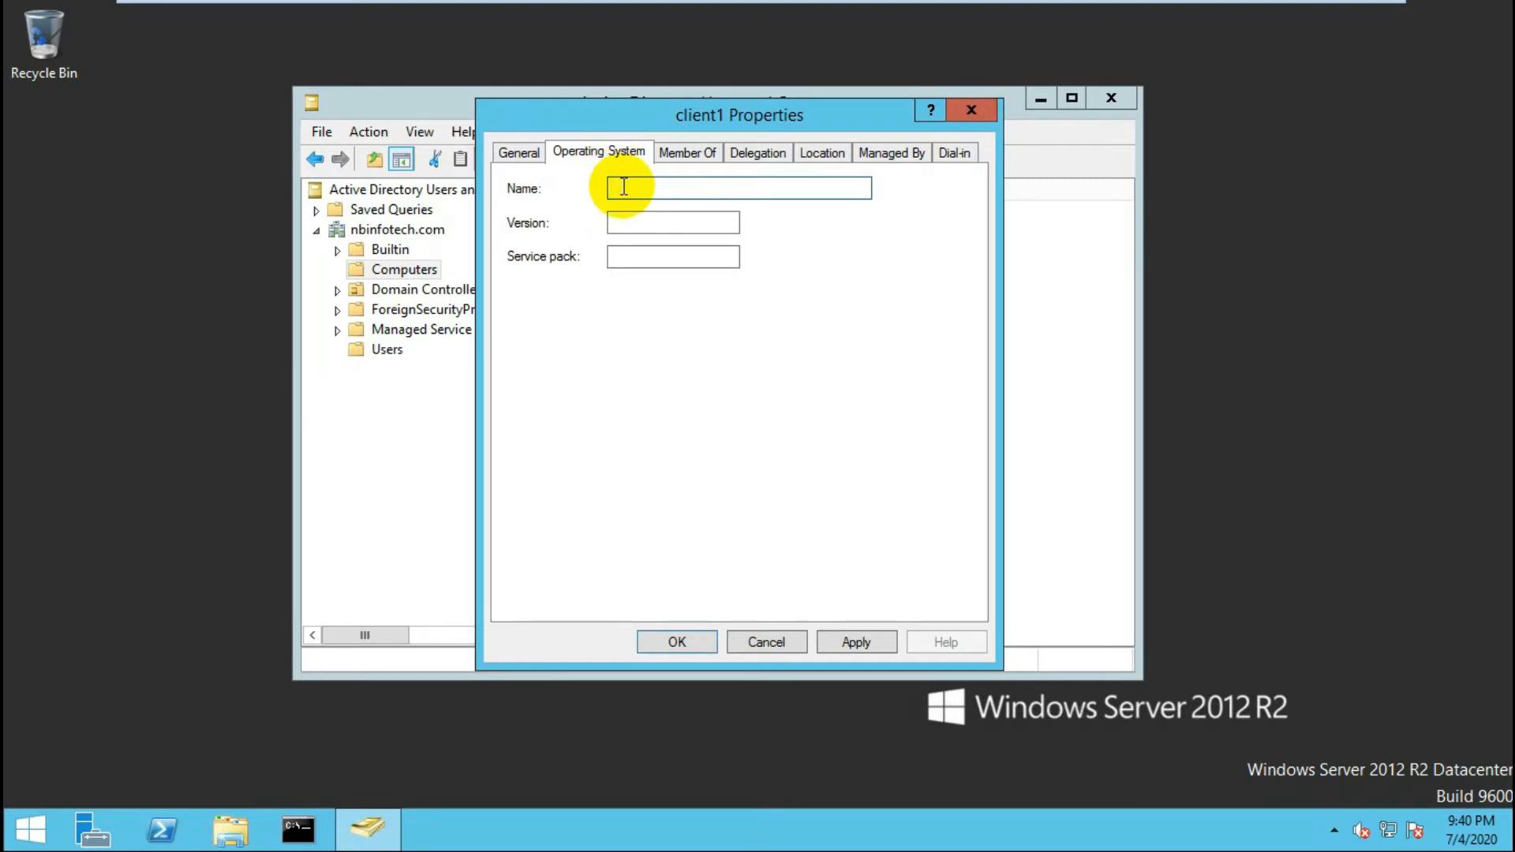
pyautogui.click(675, 158)
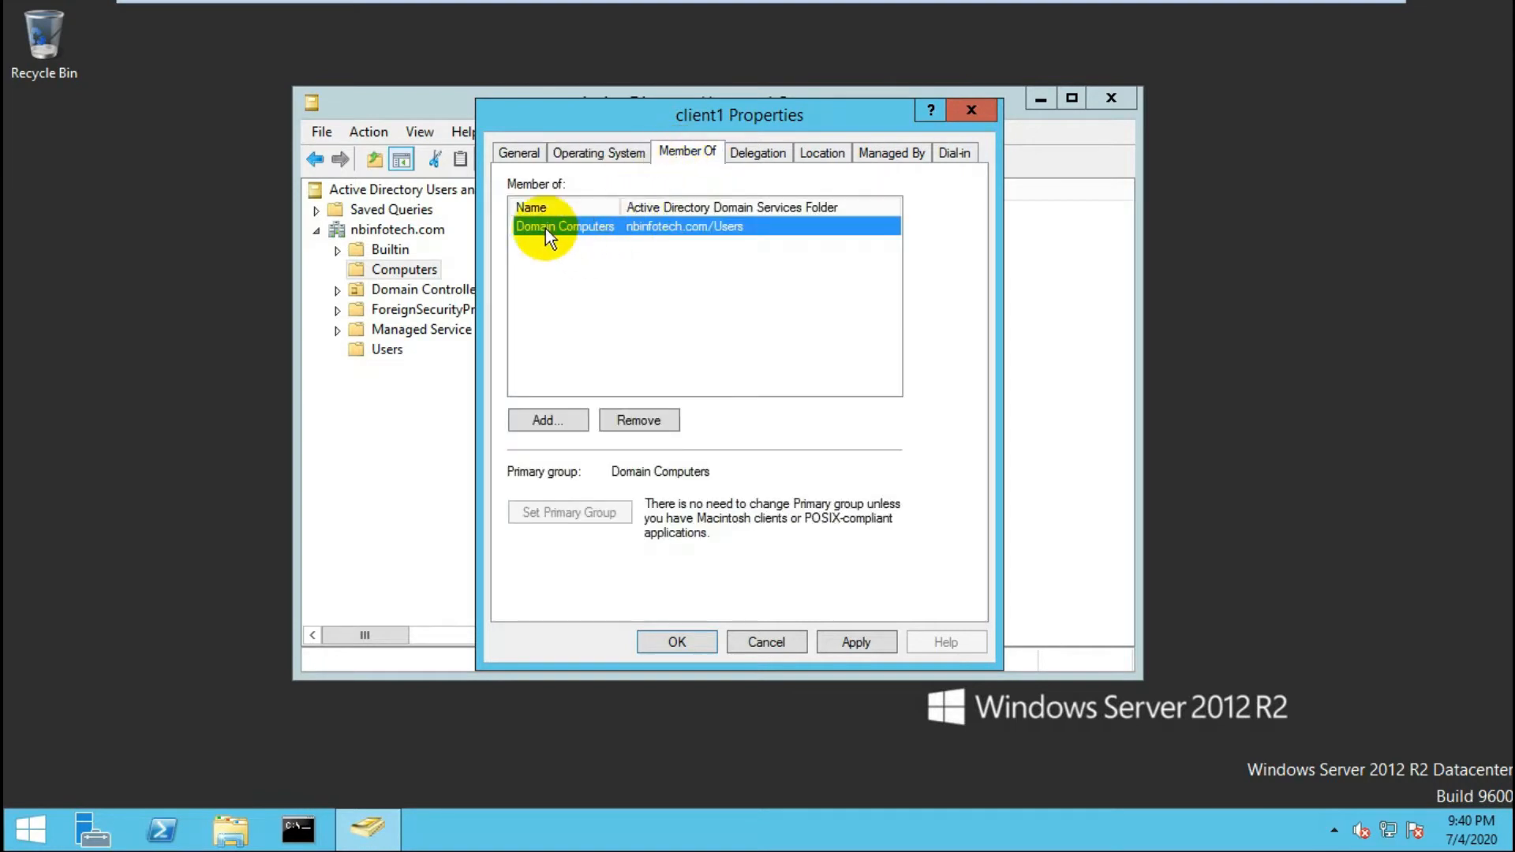
pyautogui.click(757, 155)
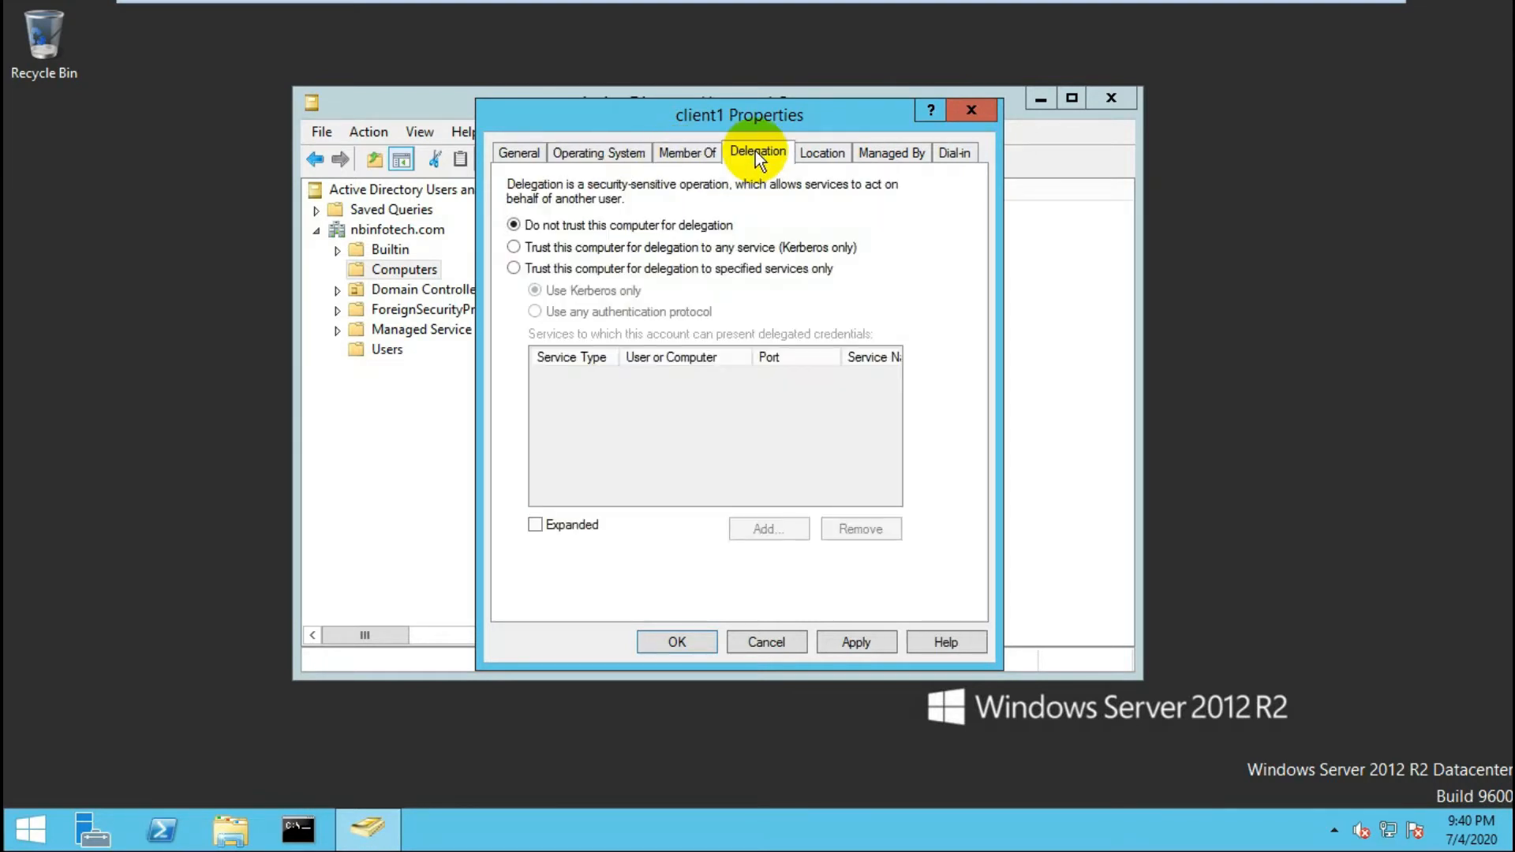
pyautogui.click(841, 154)
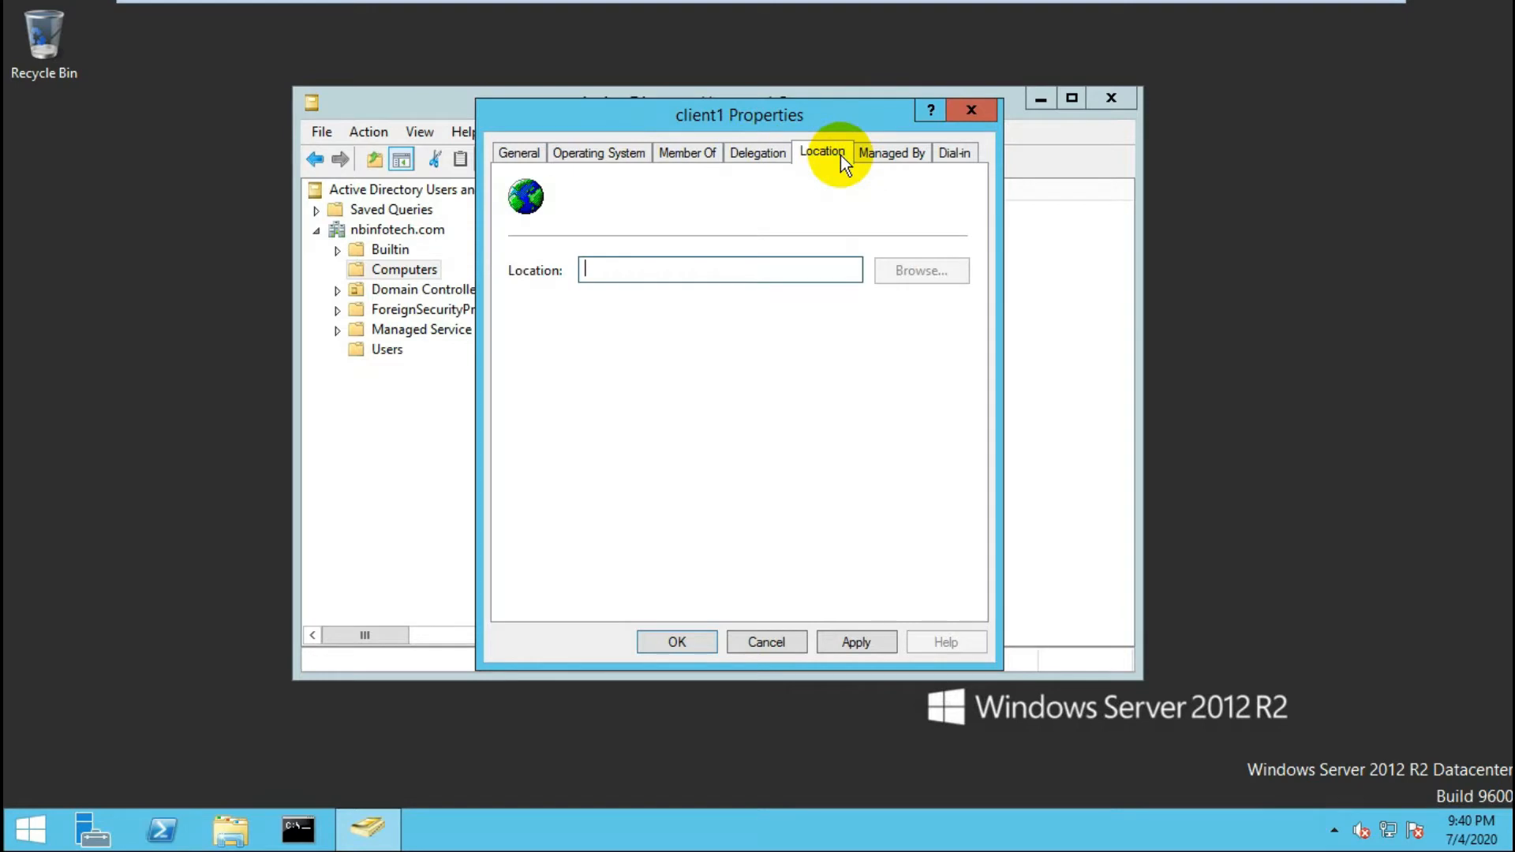
pyautogui.click(889, 157)
pyautogui.click(964, 157)
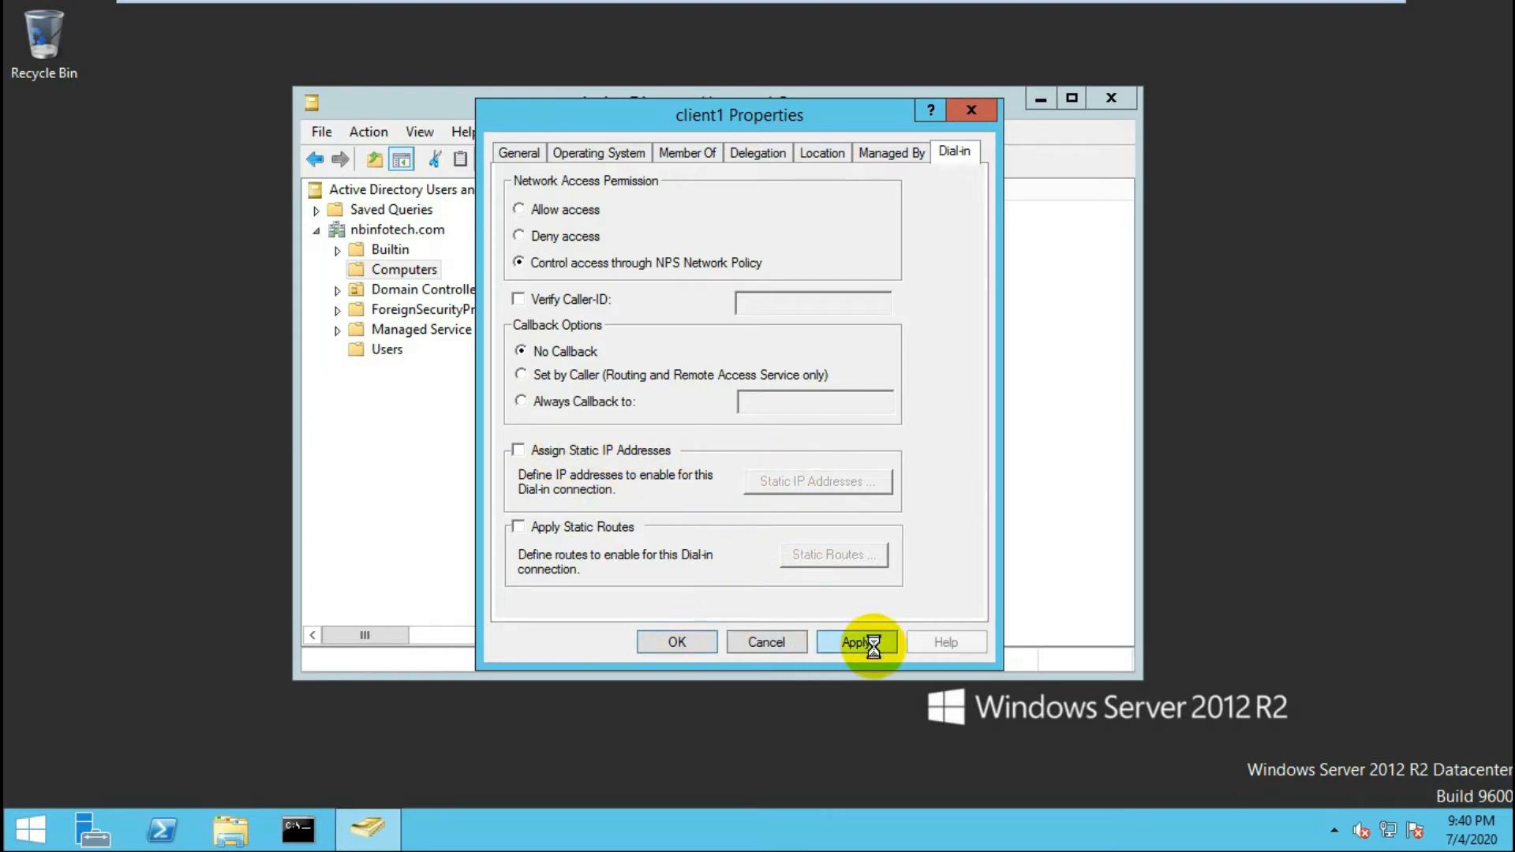
pyautogui.click(652, 649)
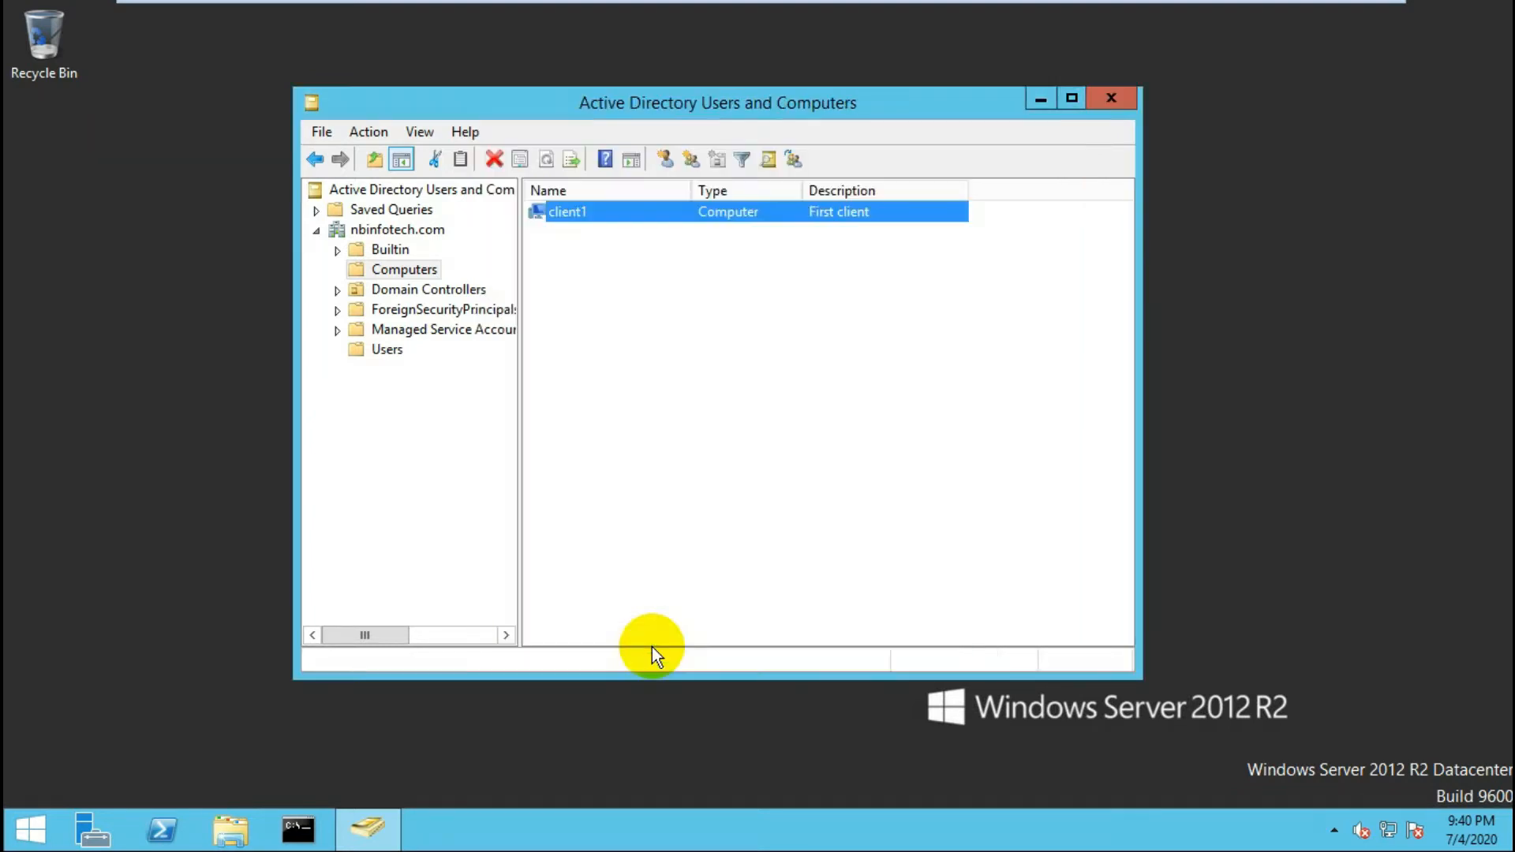
pyautogui.click(751, 308)
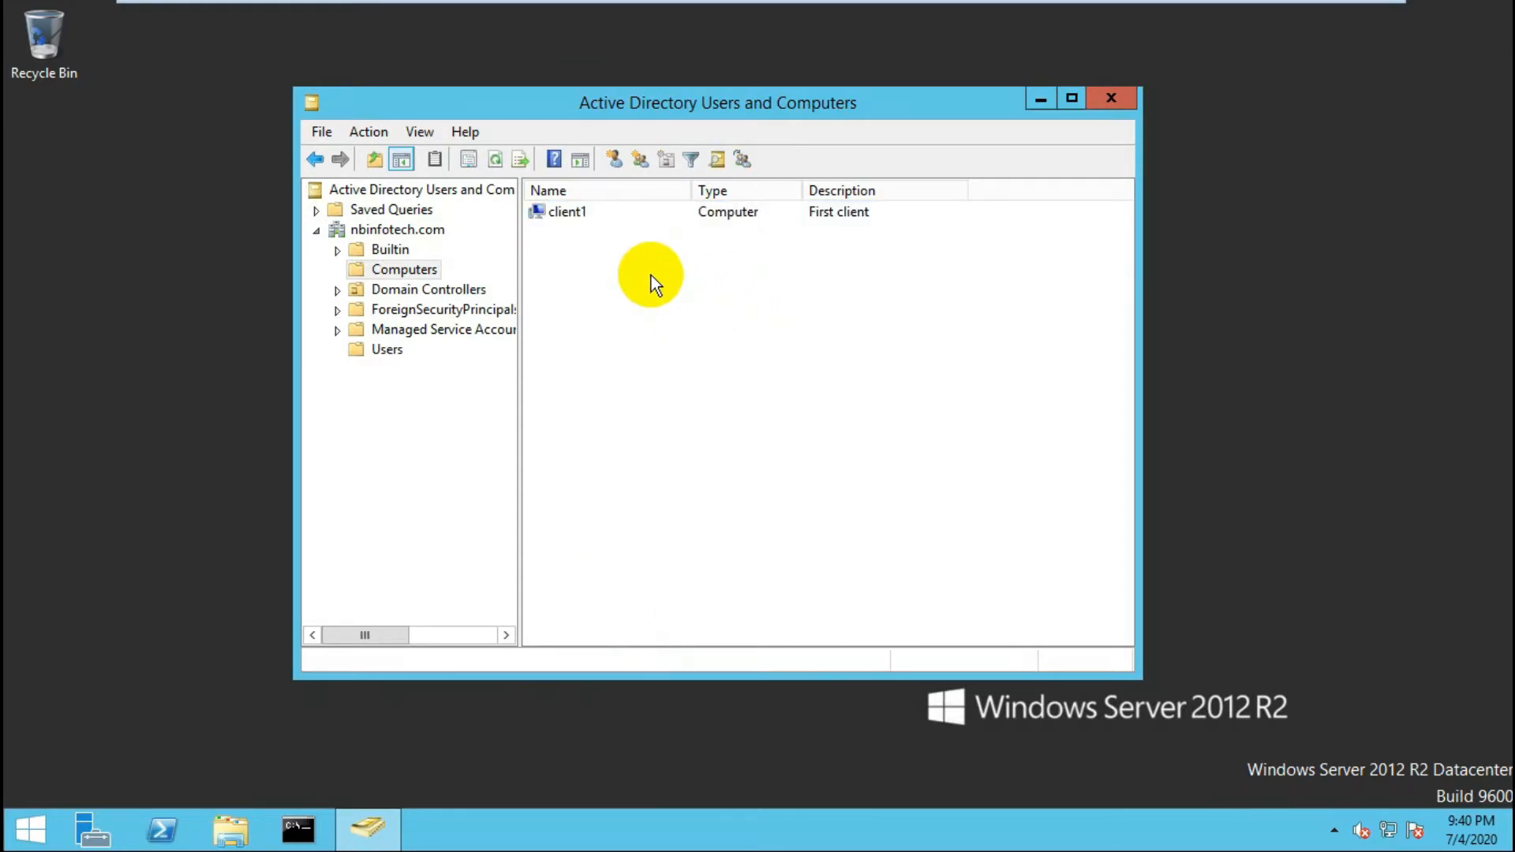
pyautogui.click(1108, 100)
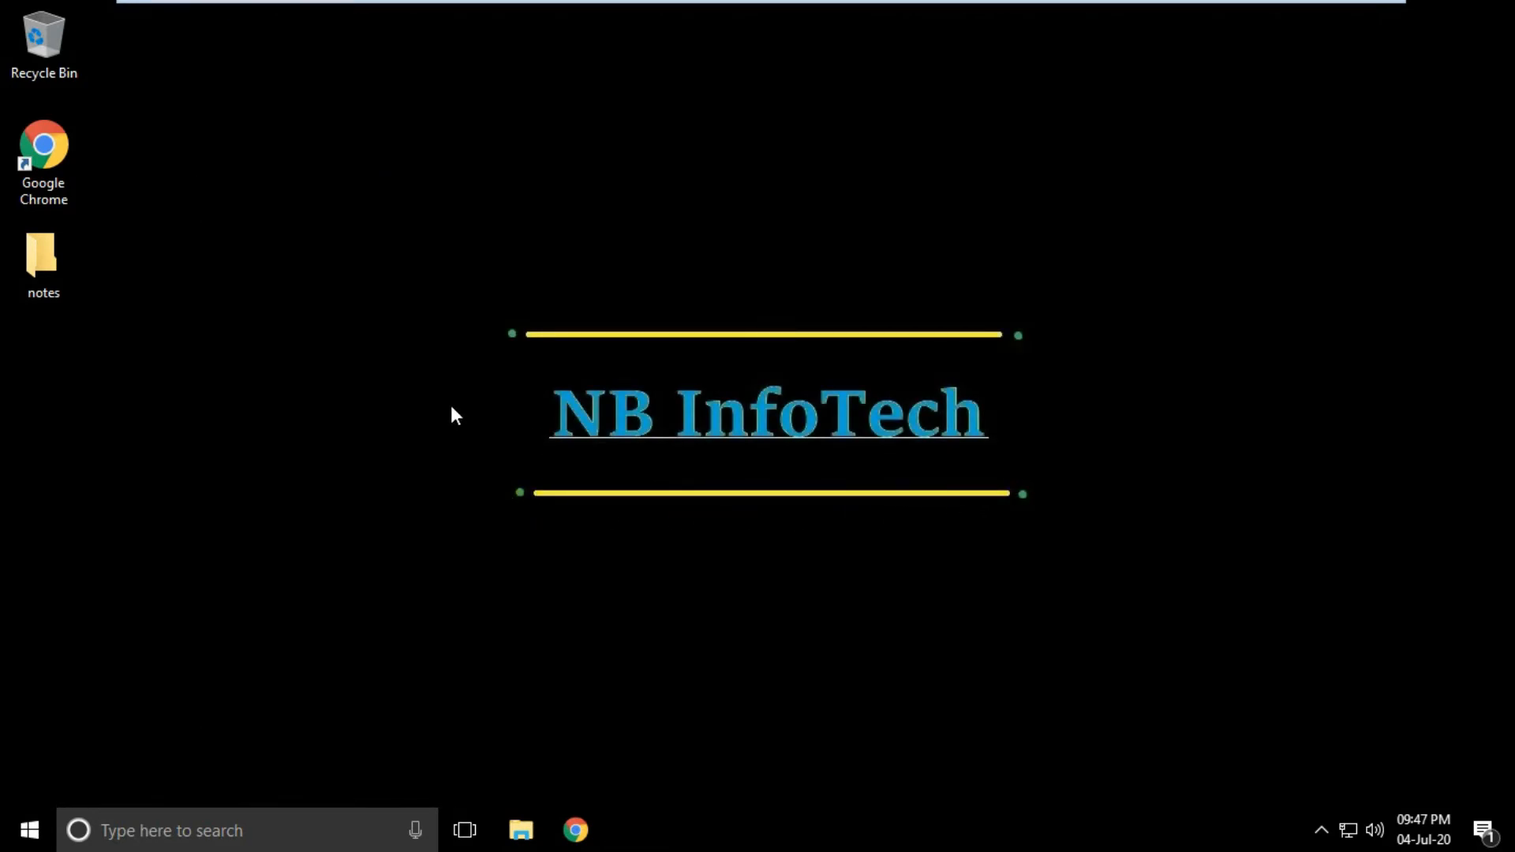
# - On the Windows 10 client machine, open Network Connections by running ncpa.cpl
pyautogui.press('super+r')
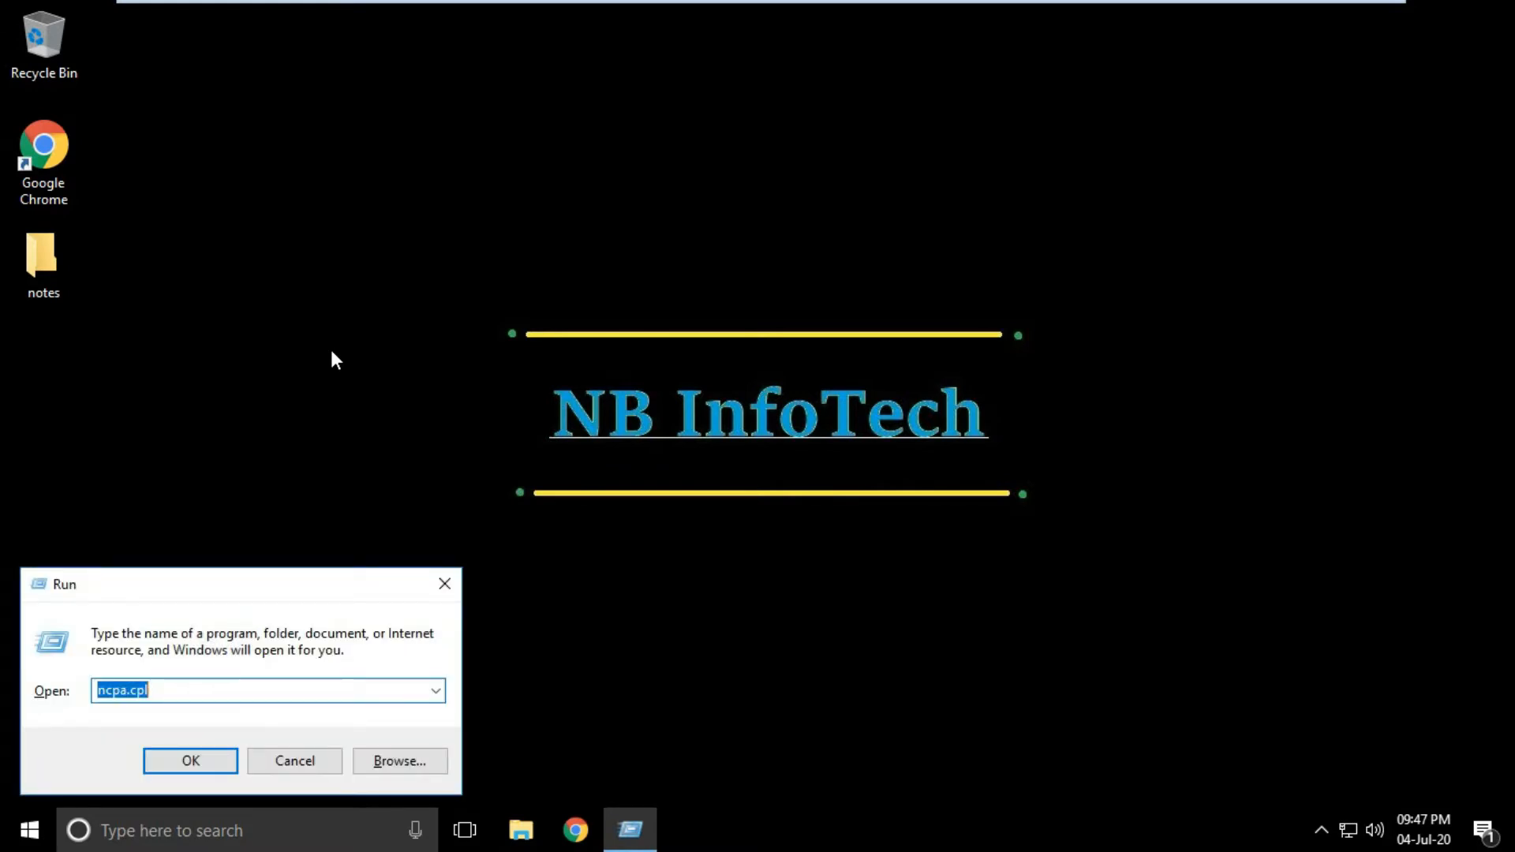
pyautogui.write('ncpa.')
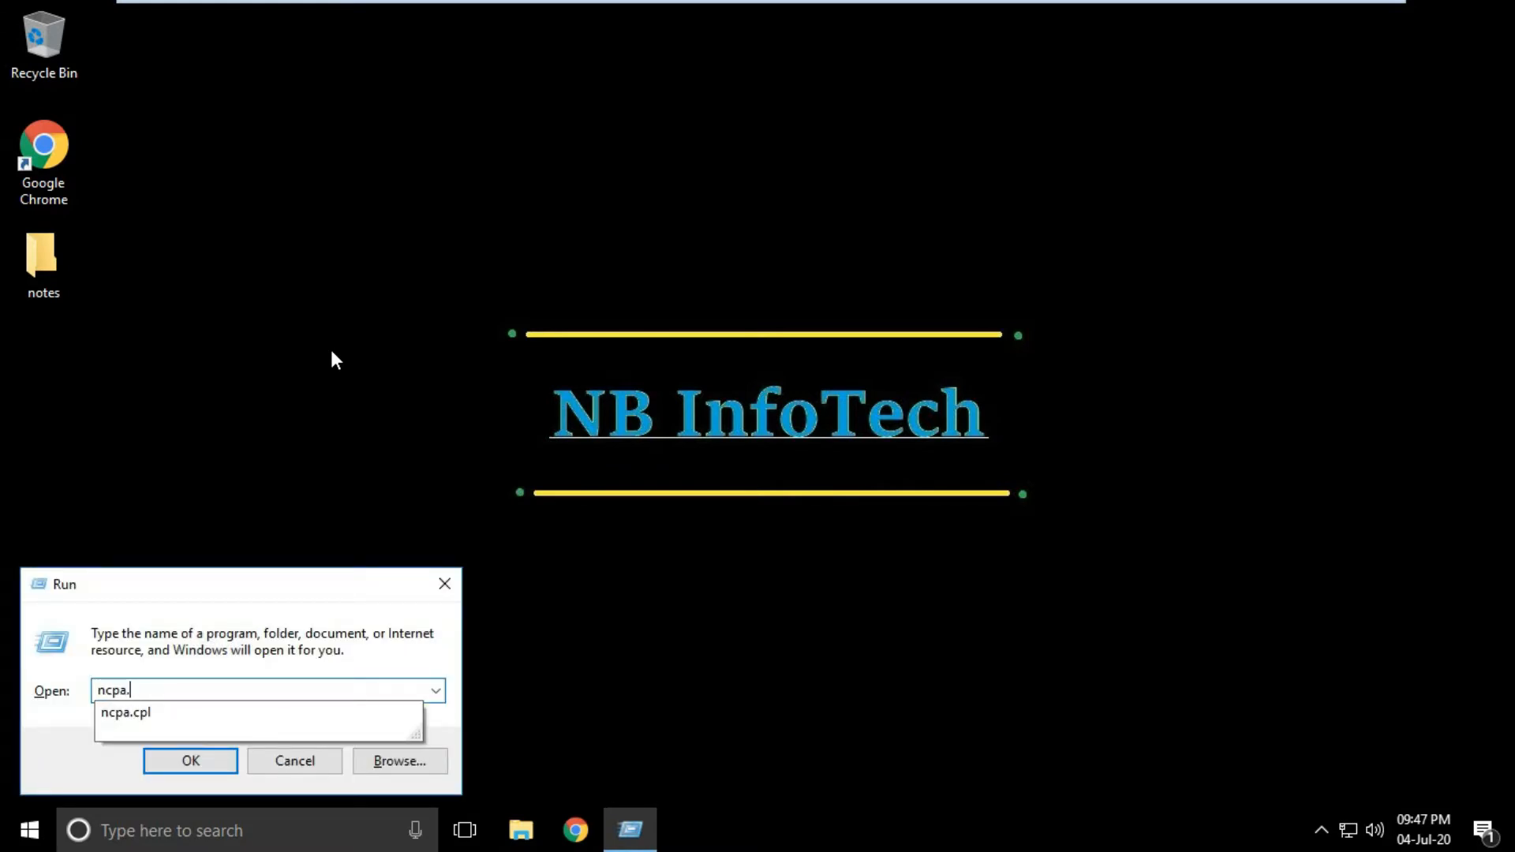
pyautogui.write('cpl')
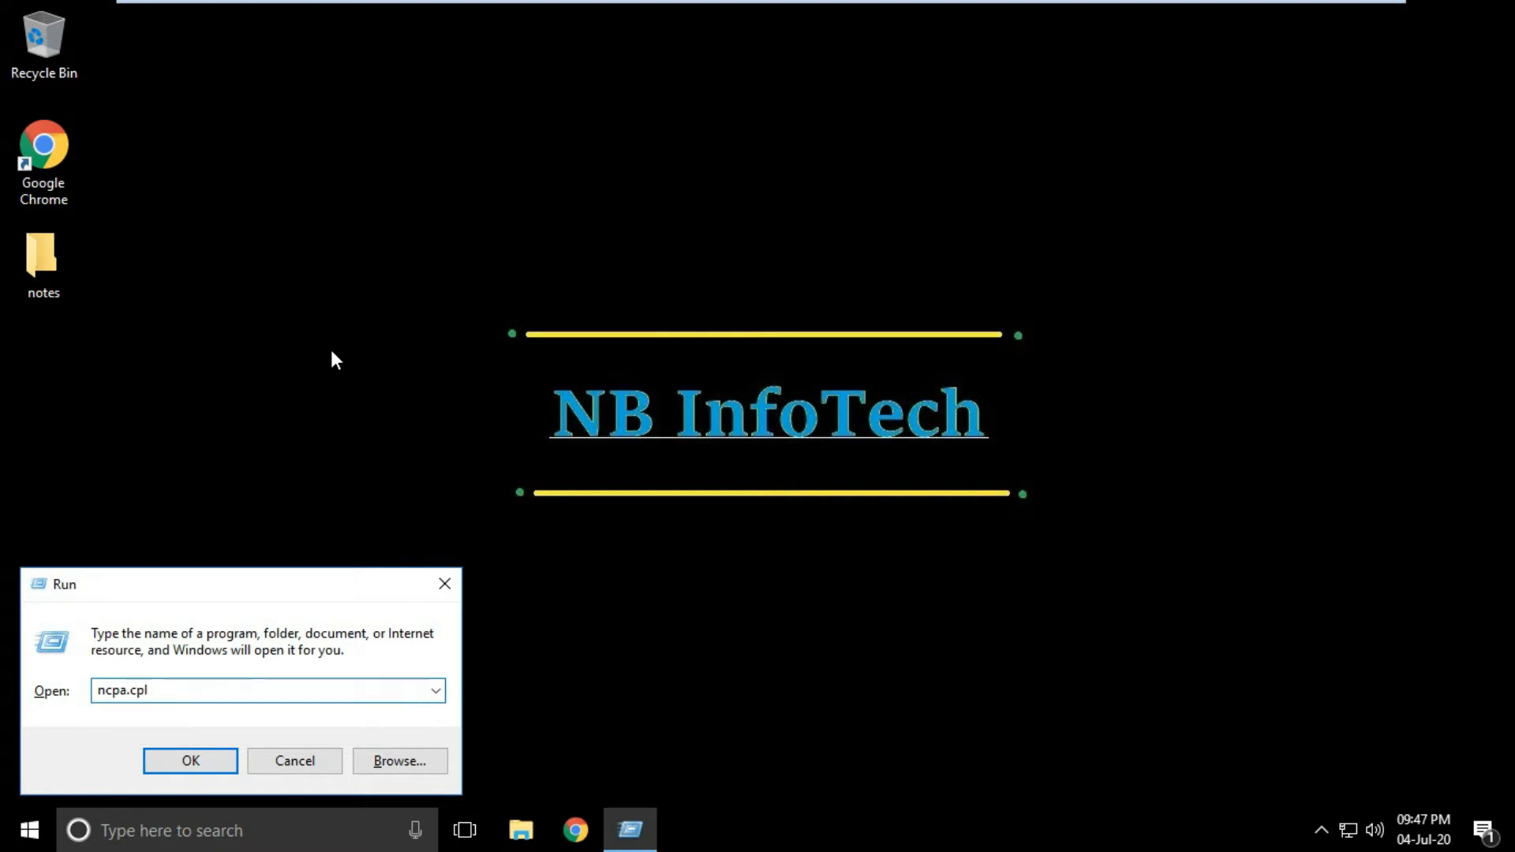
pyautogui.press('Return')
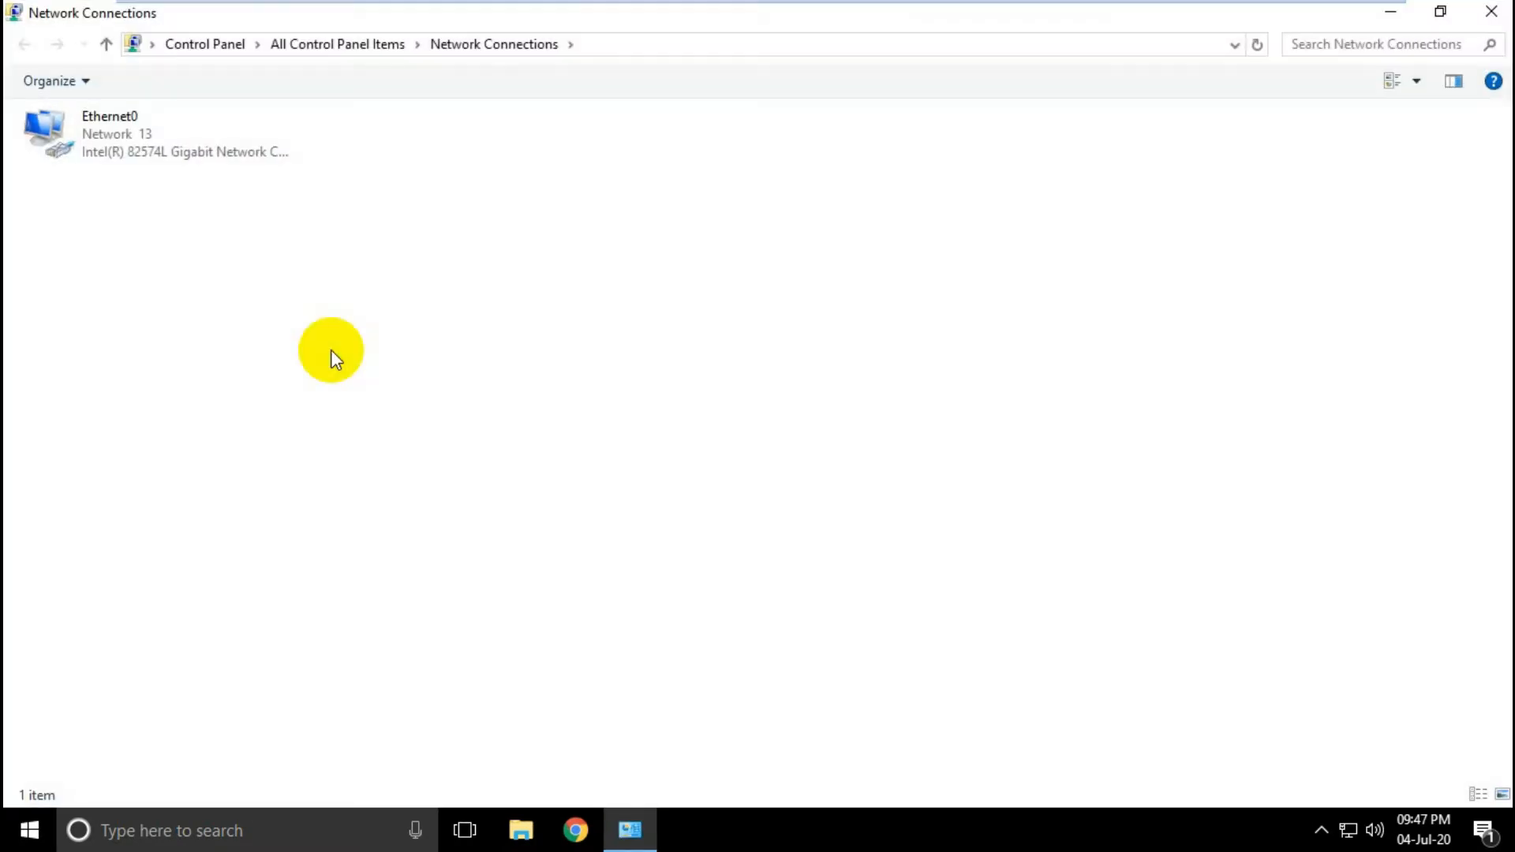
# - Open the Internet Protocol Version 4 (TCP/IPv4) properties of the Ethernet0 adapter
pyautogui.rightClick(101, 135)
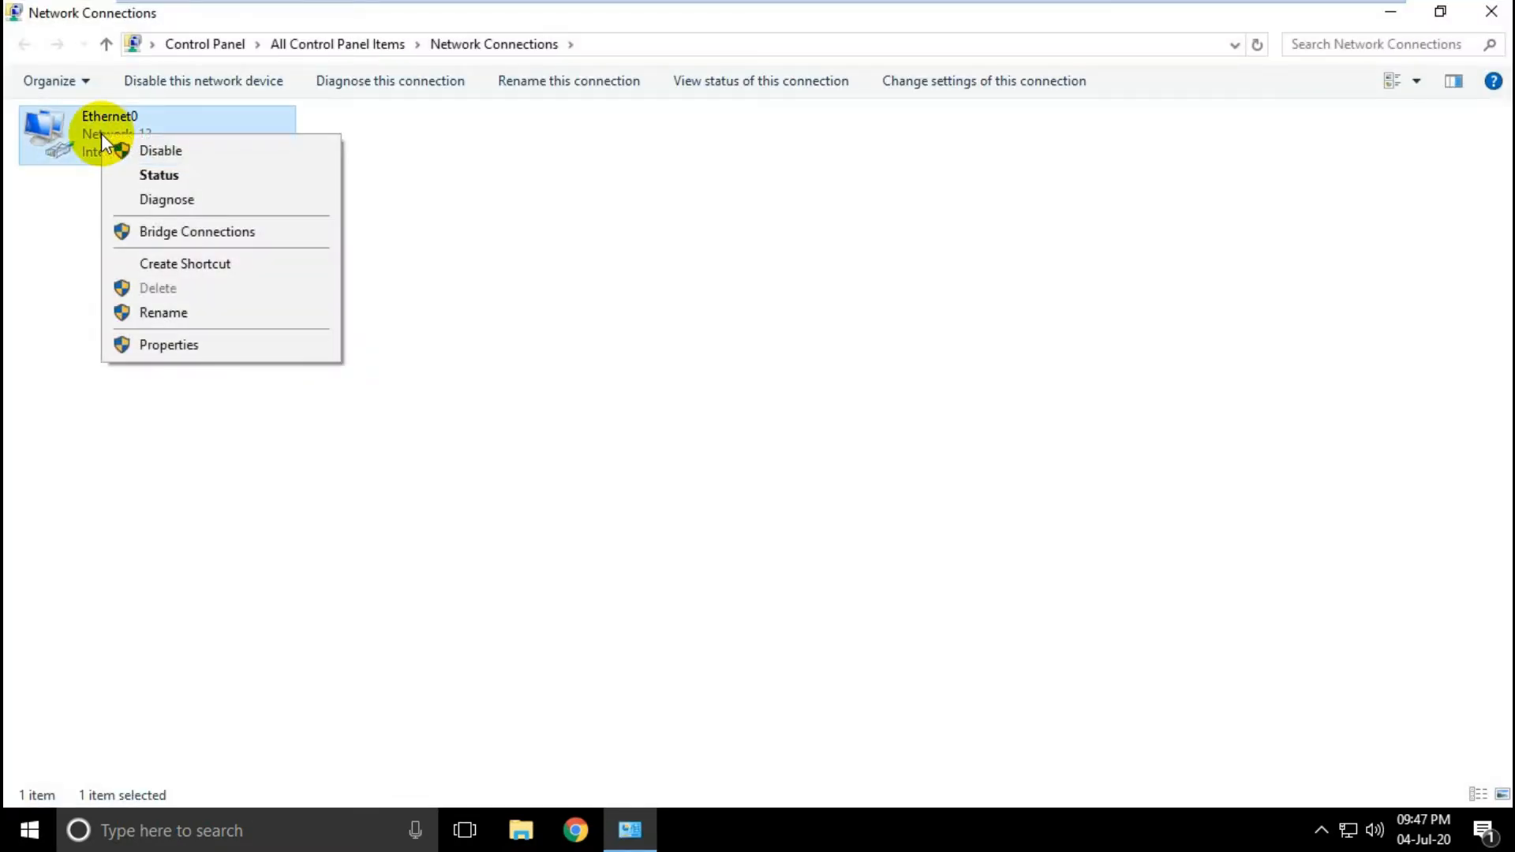
pyautogui.click(177, 341)
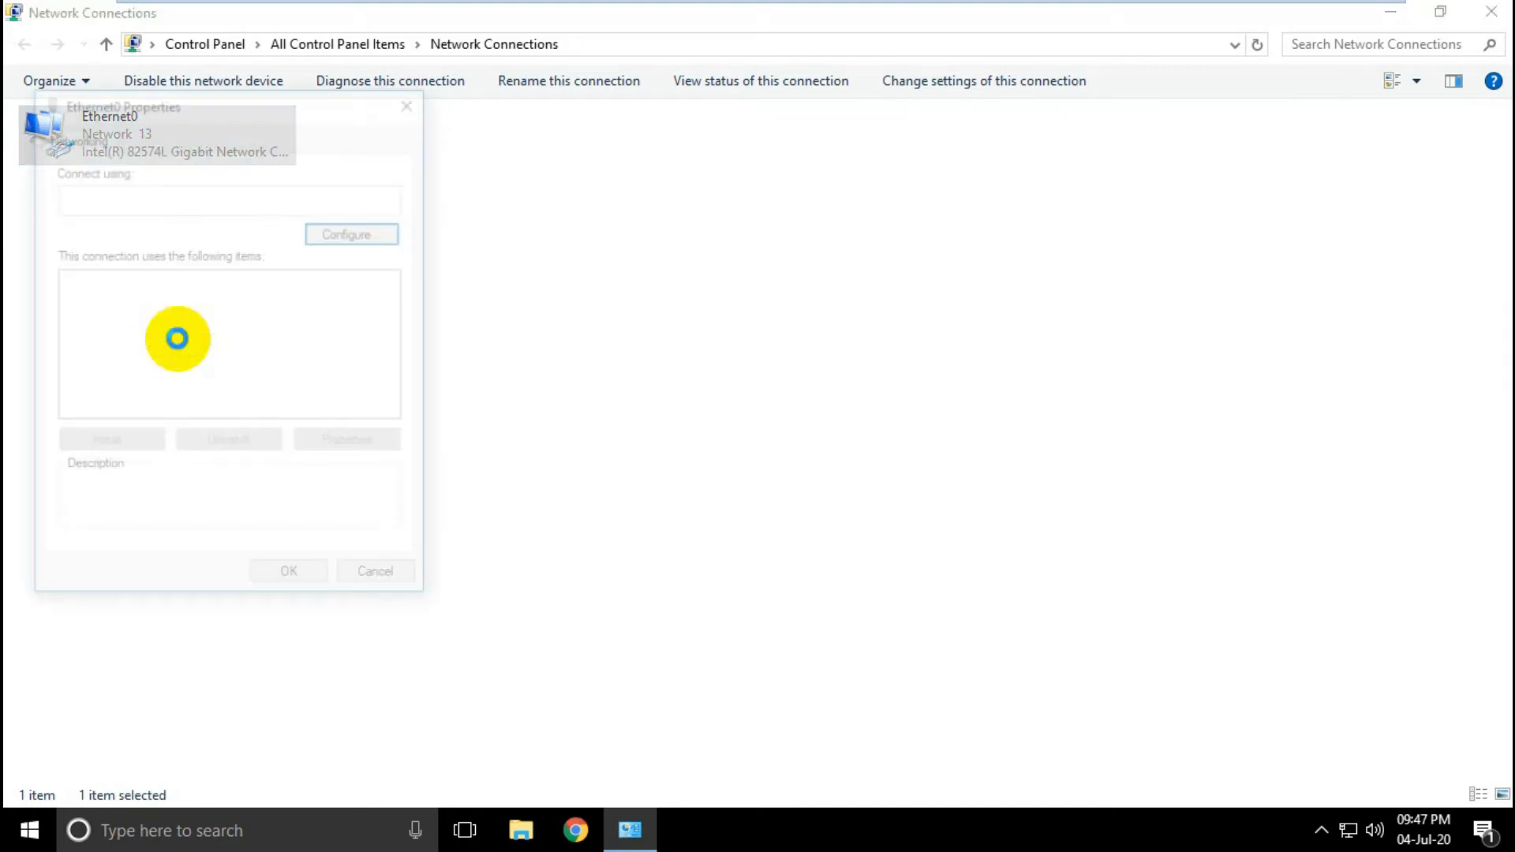
pyautogui.click(177, 337)
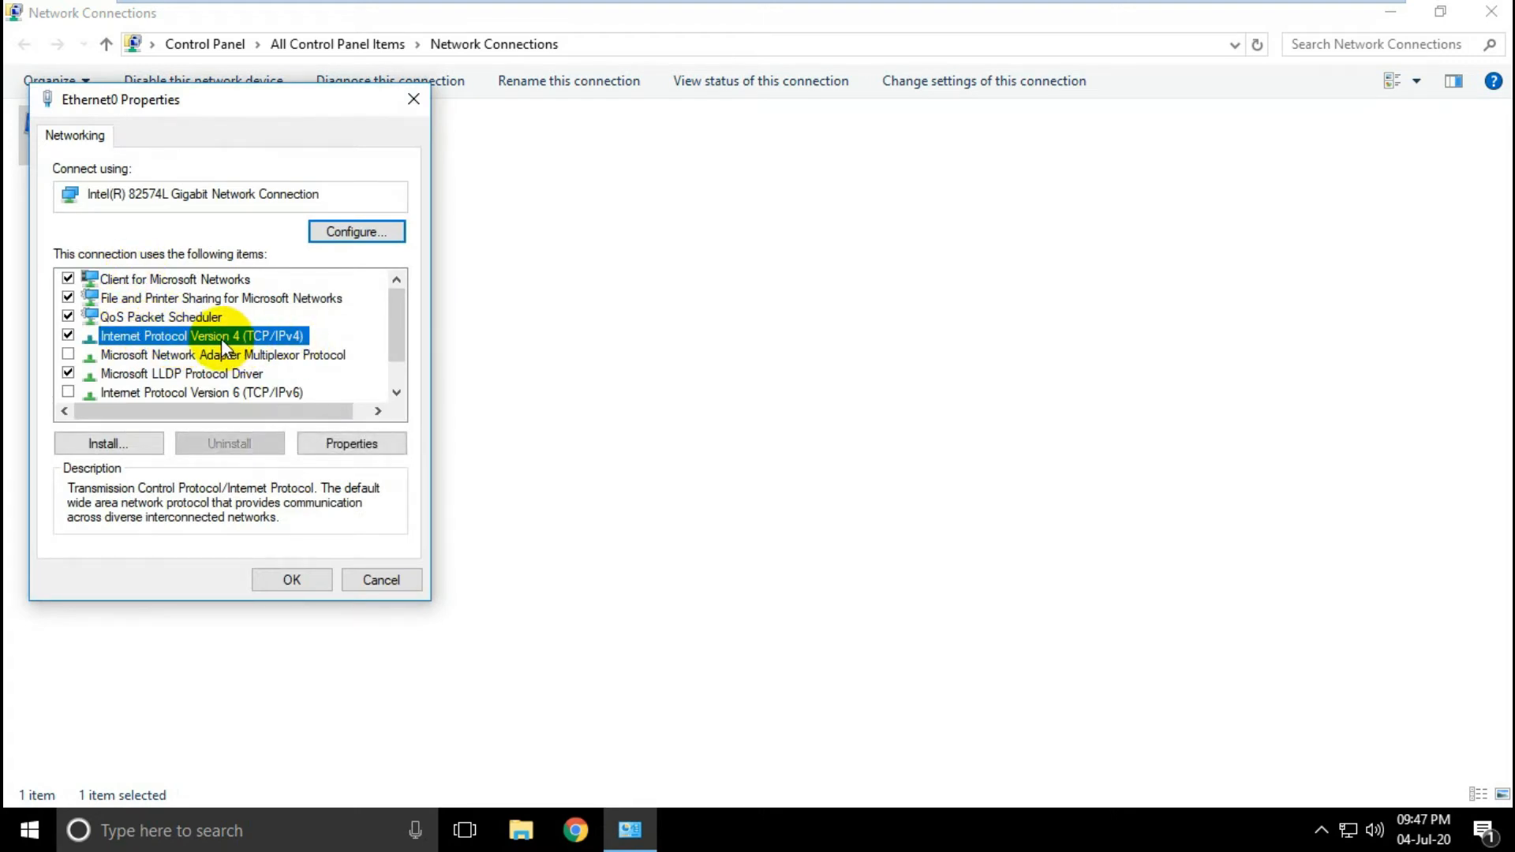
pyautogui.click(341, 445)
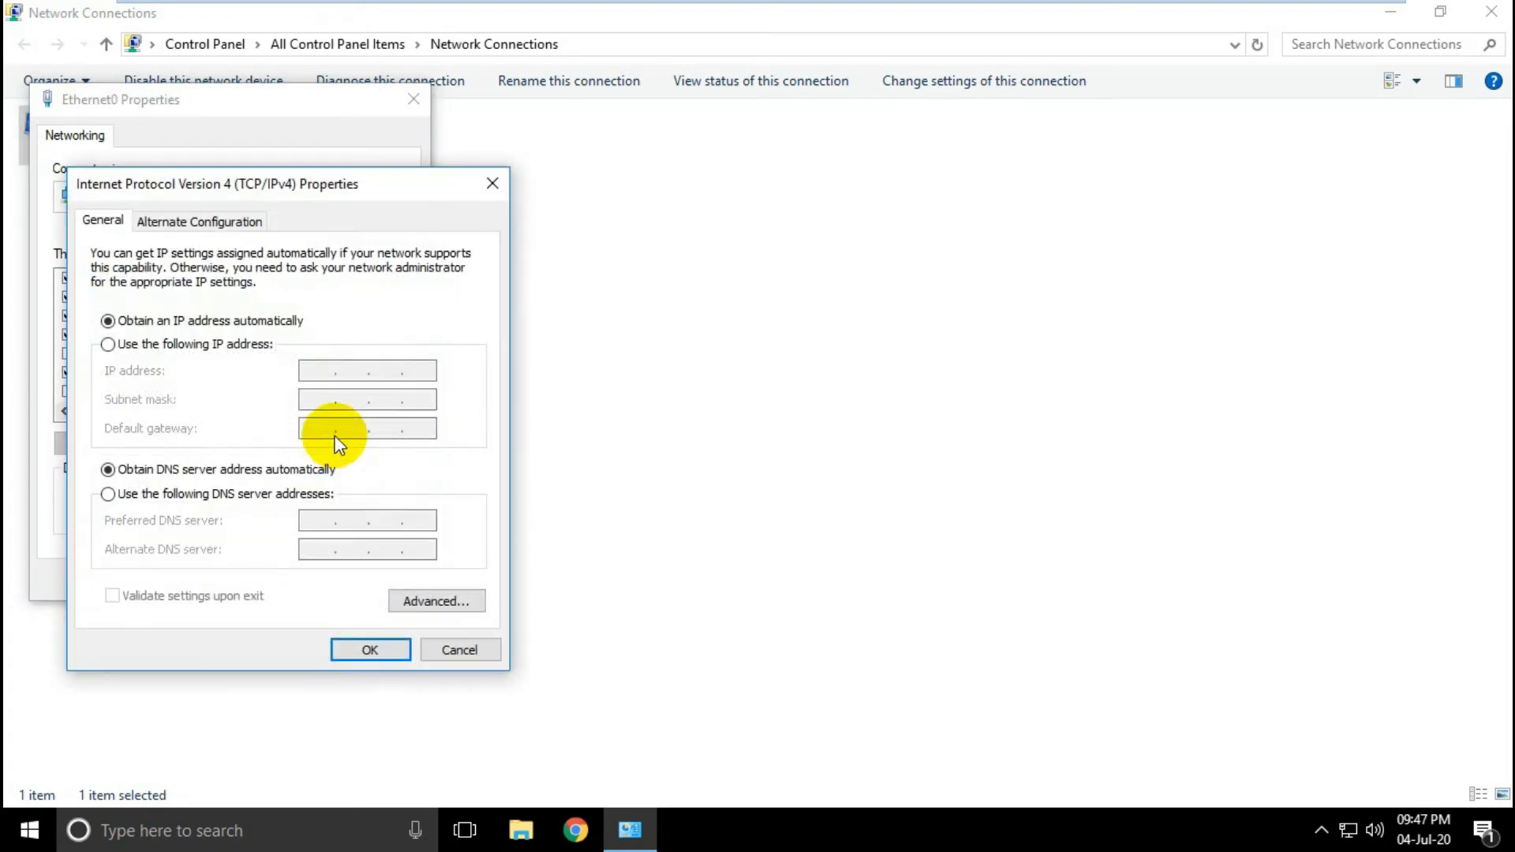
# - Assign Ethernet0 the static IP address 192.168.225.212 with subnet mask 255.255.255.0
pyautogui.click(162, 343)
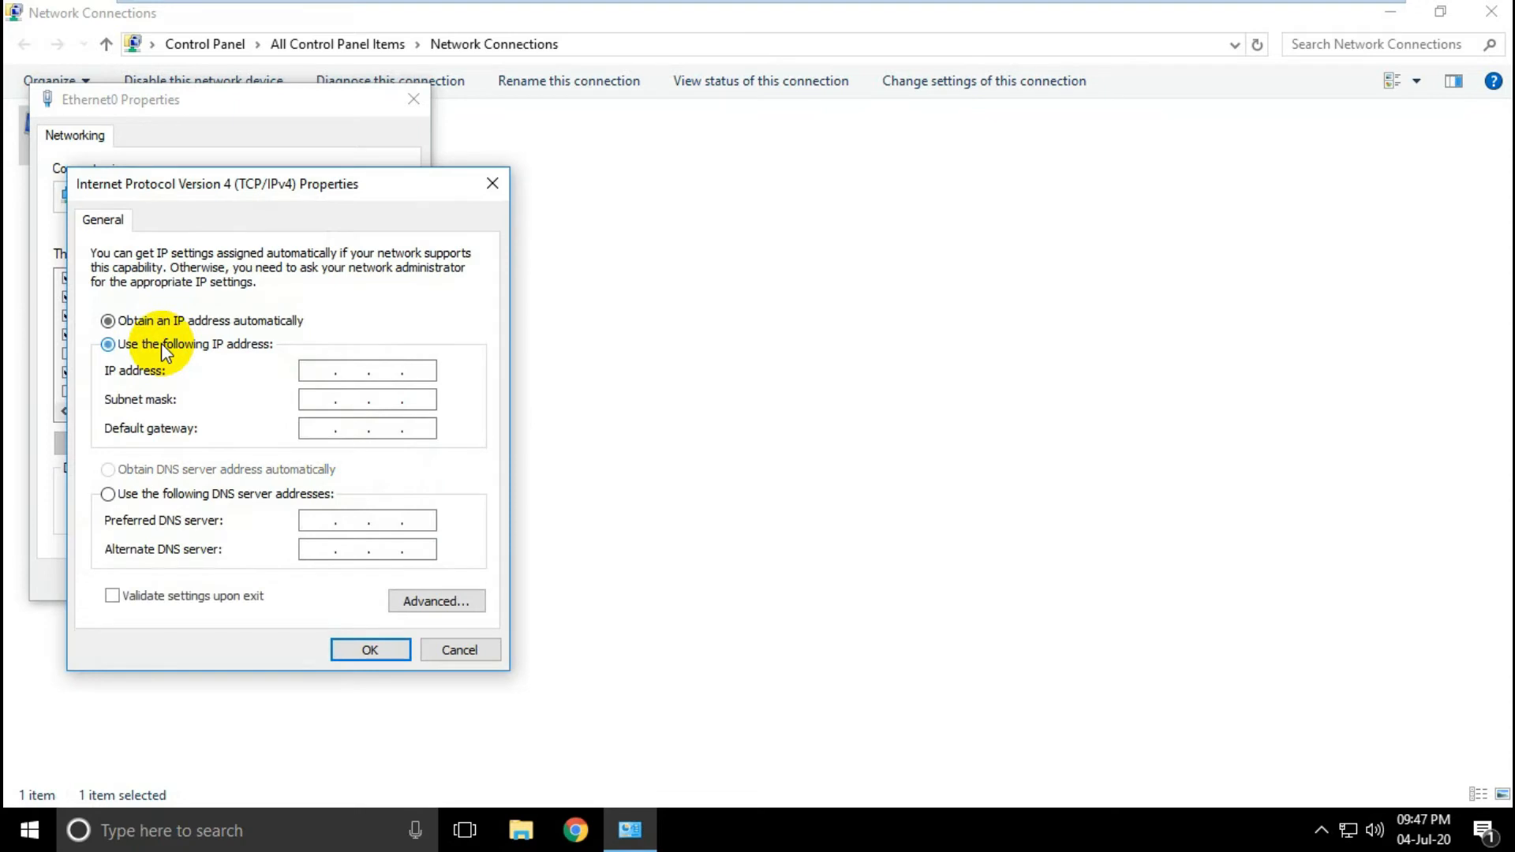
pyautogui.click(317, 370)
pyautogui.write('192 . 1')
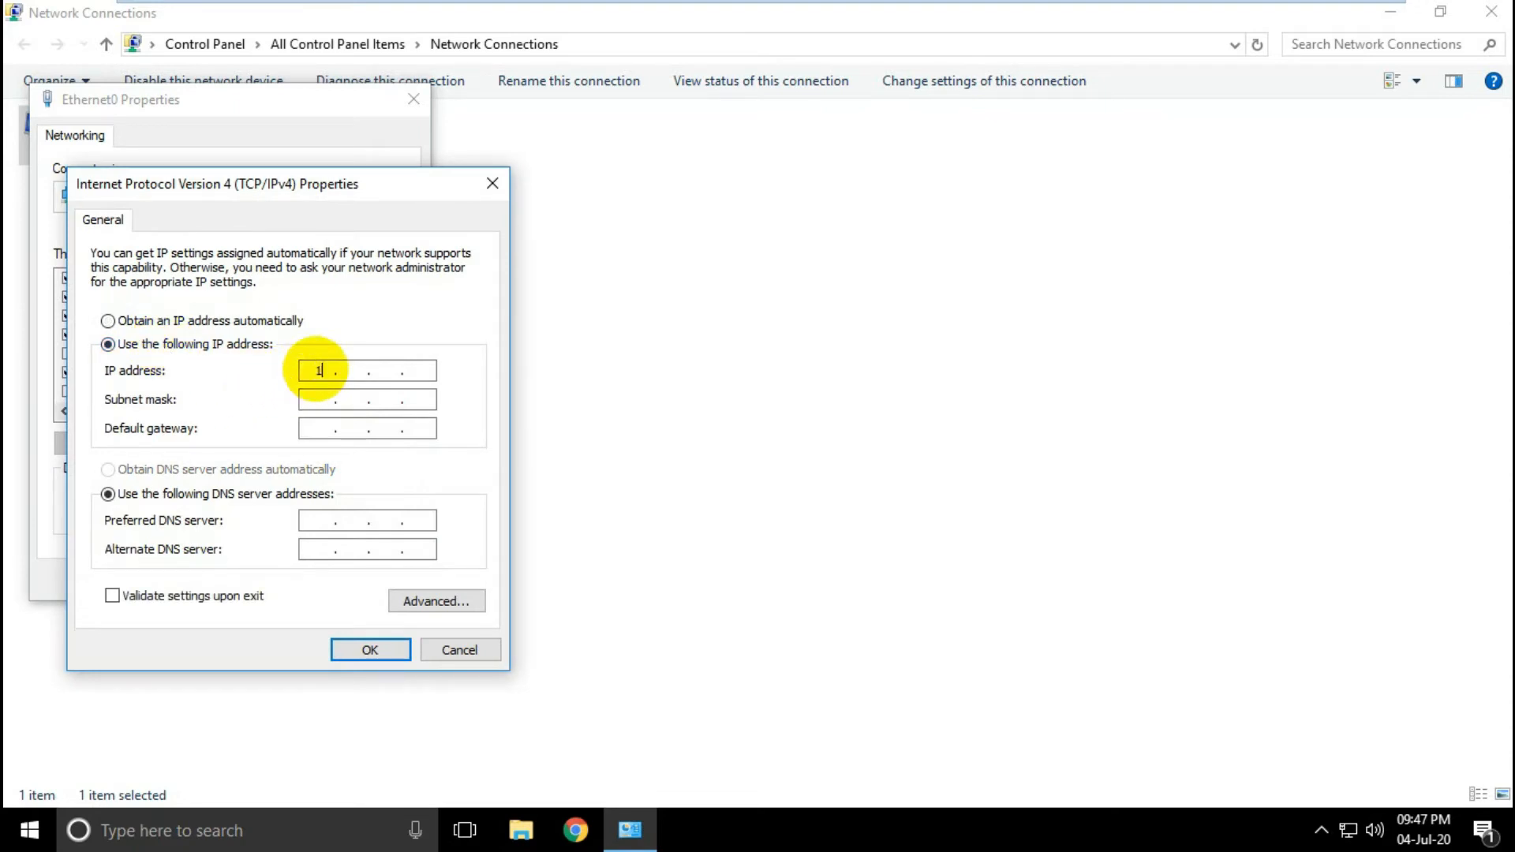
pyautogui.write('68 . 225 . 212')
pyautogui.press('Tab')
pyautogui.press('Tab')
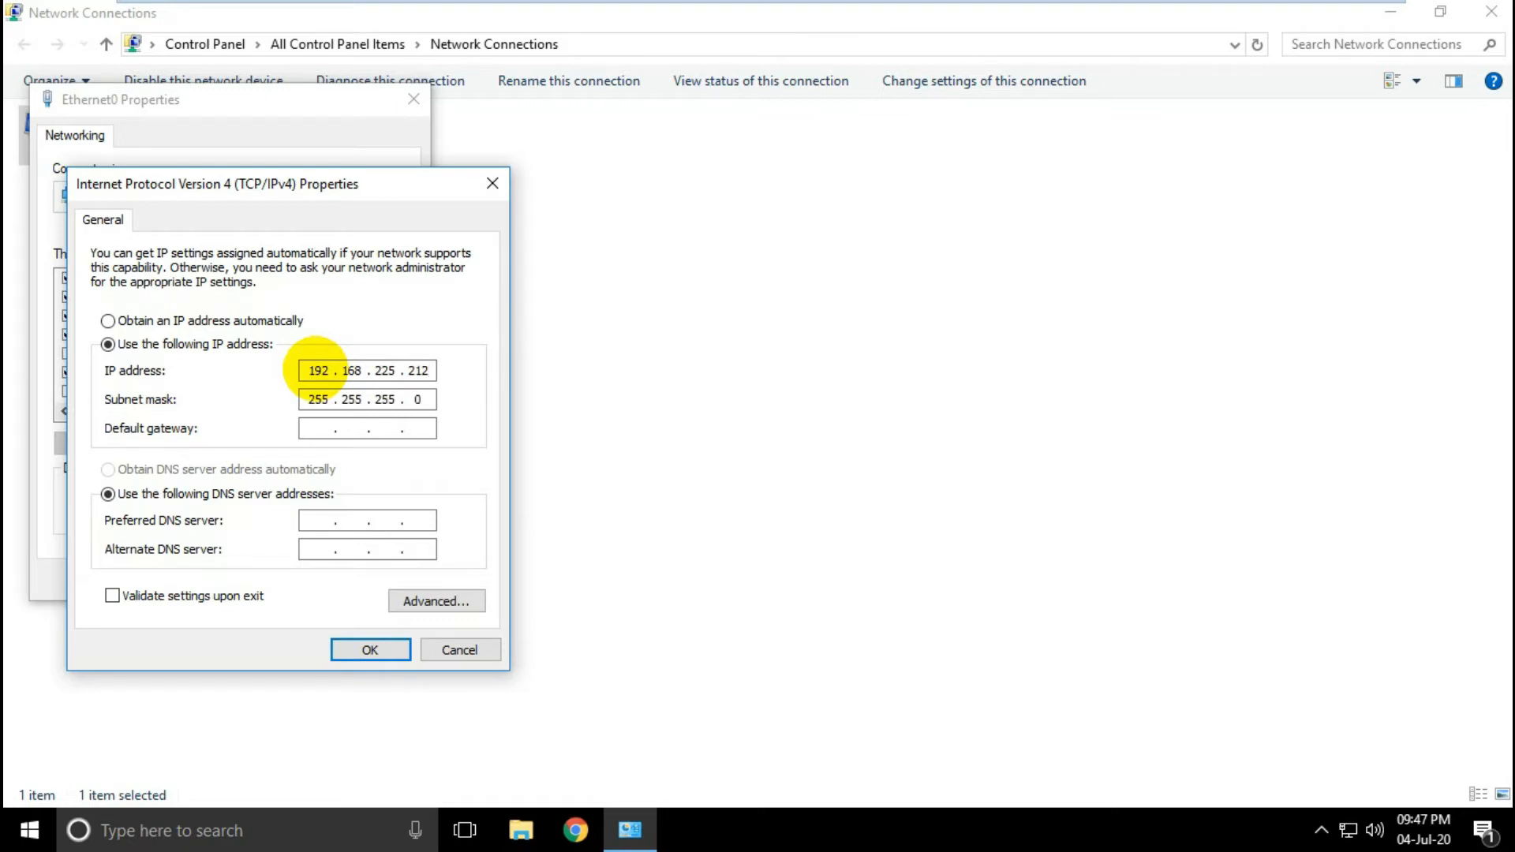
# - Set the default gateway to 192.168.225.1
pyautogui.write('192 . ')
pyautogui.write('168.')
pyautogui.write('22')
pyautogui.write('51')
# - Set the preferred DNS server to 192.168.225.210
pyautogui.write('192')
pyautogui.write('168')
pyautogui.write('22')
pyautogui.write('52')
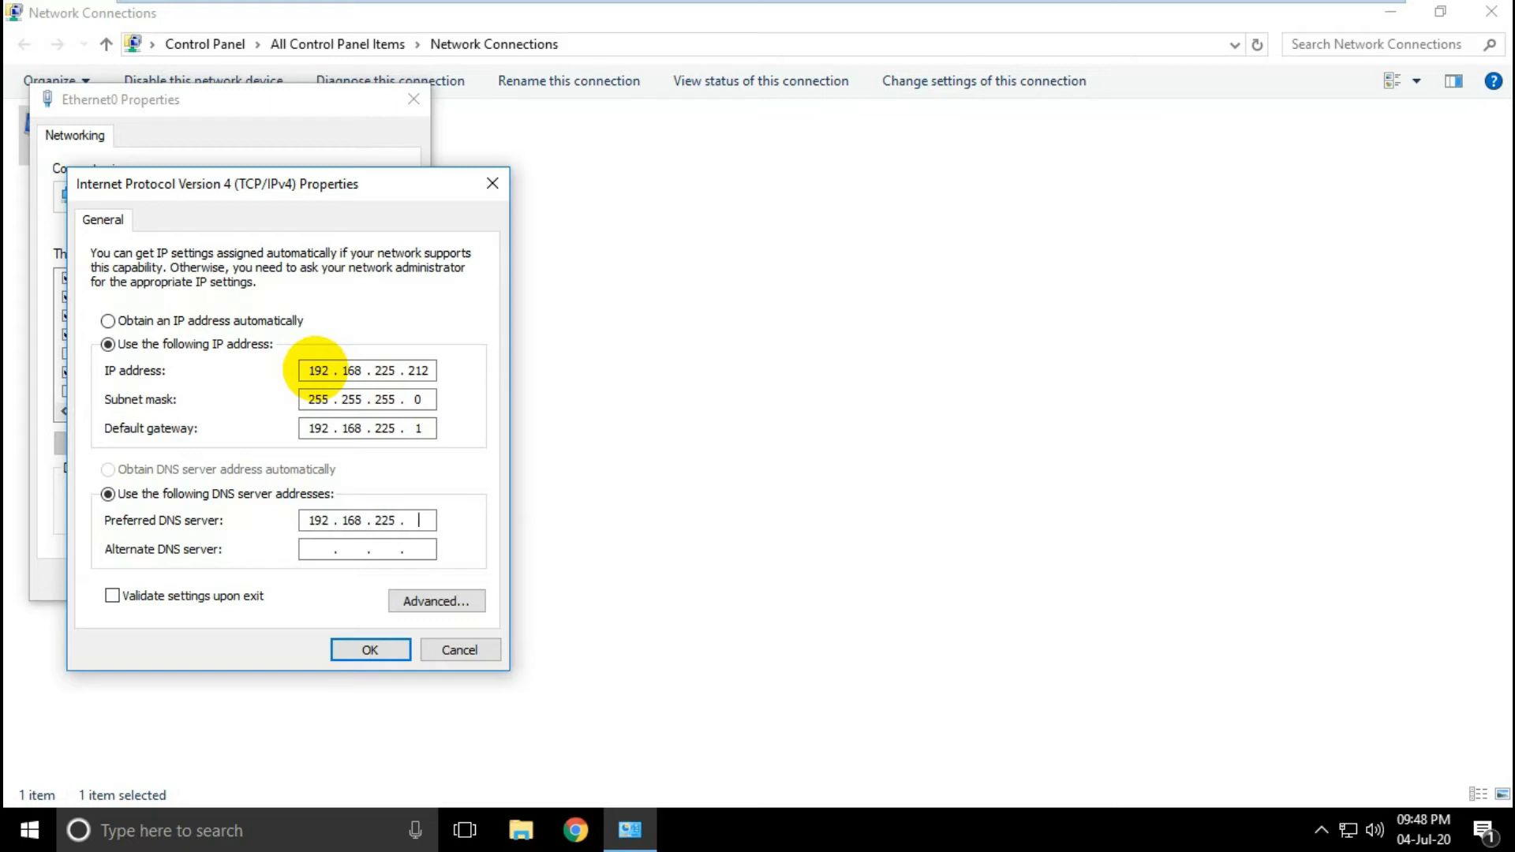
pyautogui.write('10')
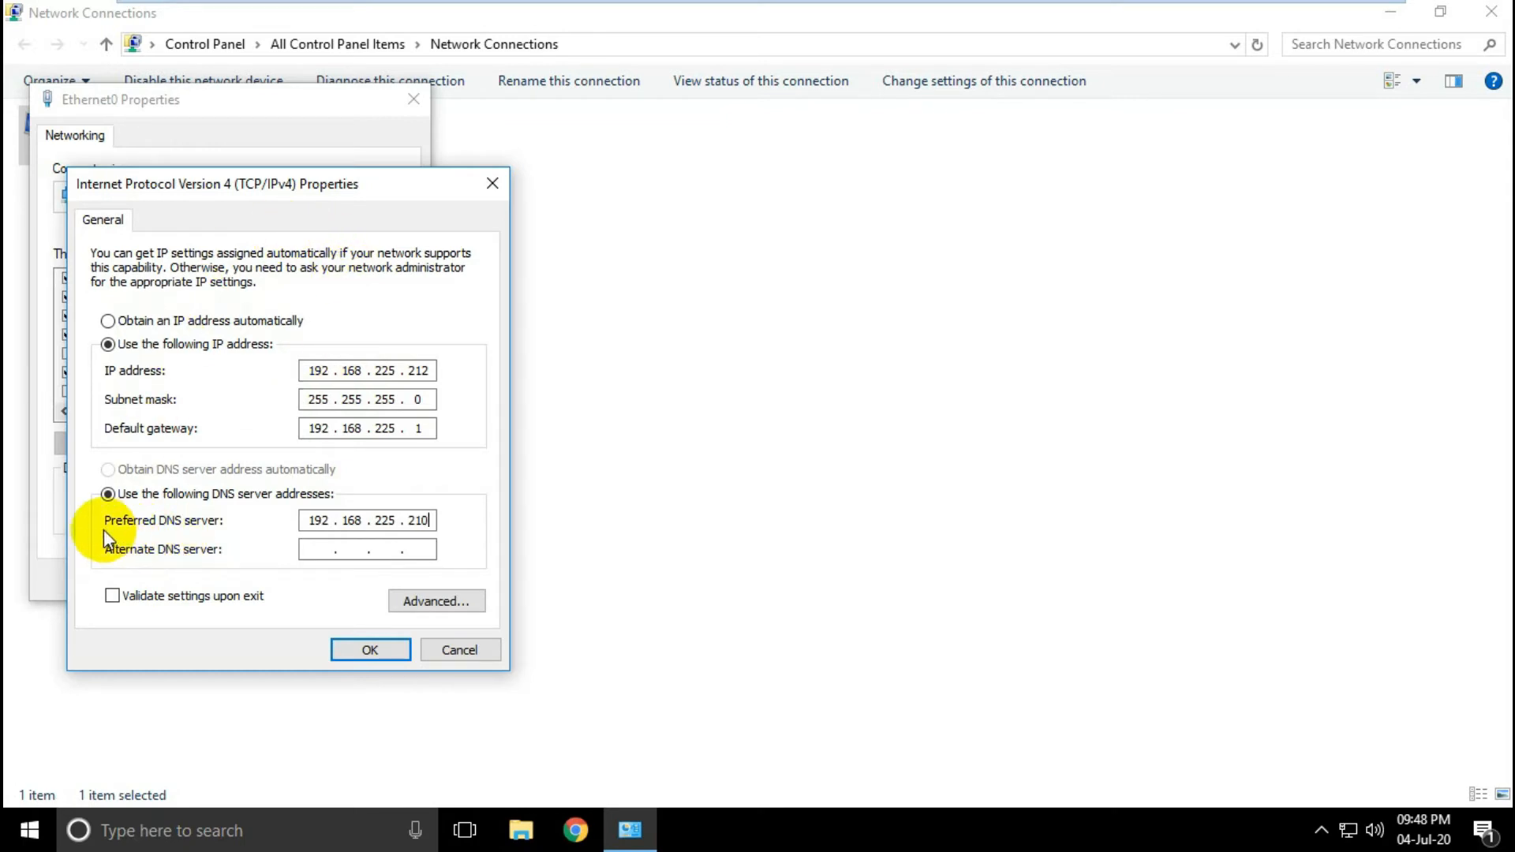
# - Review the preferred DNS server address, accept the IPv4 settings, and close the Ethernet0 properties
pyautogui.doubleClick(318, 521)
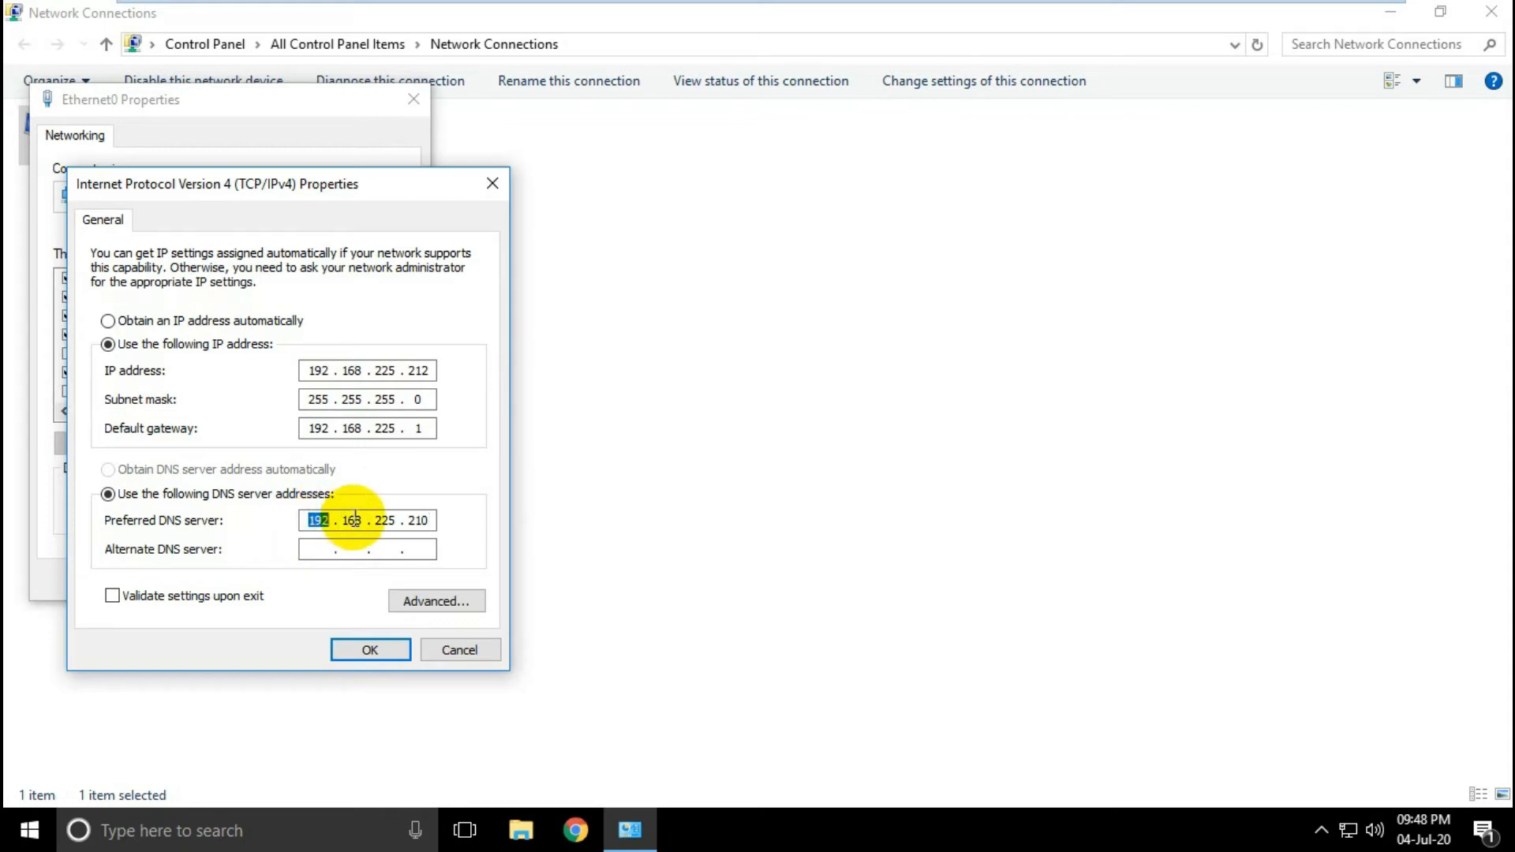
pyautogui.doubleClick(418, 520)
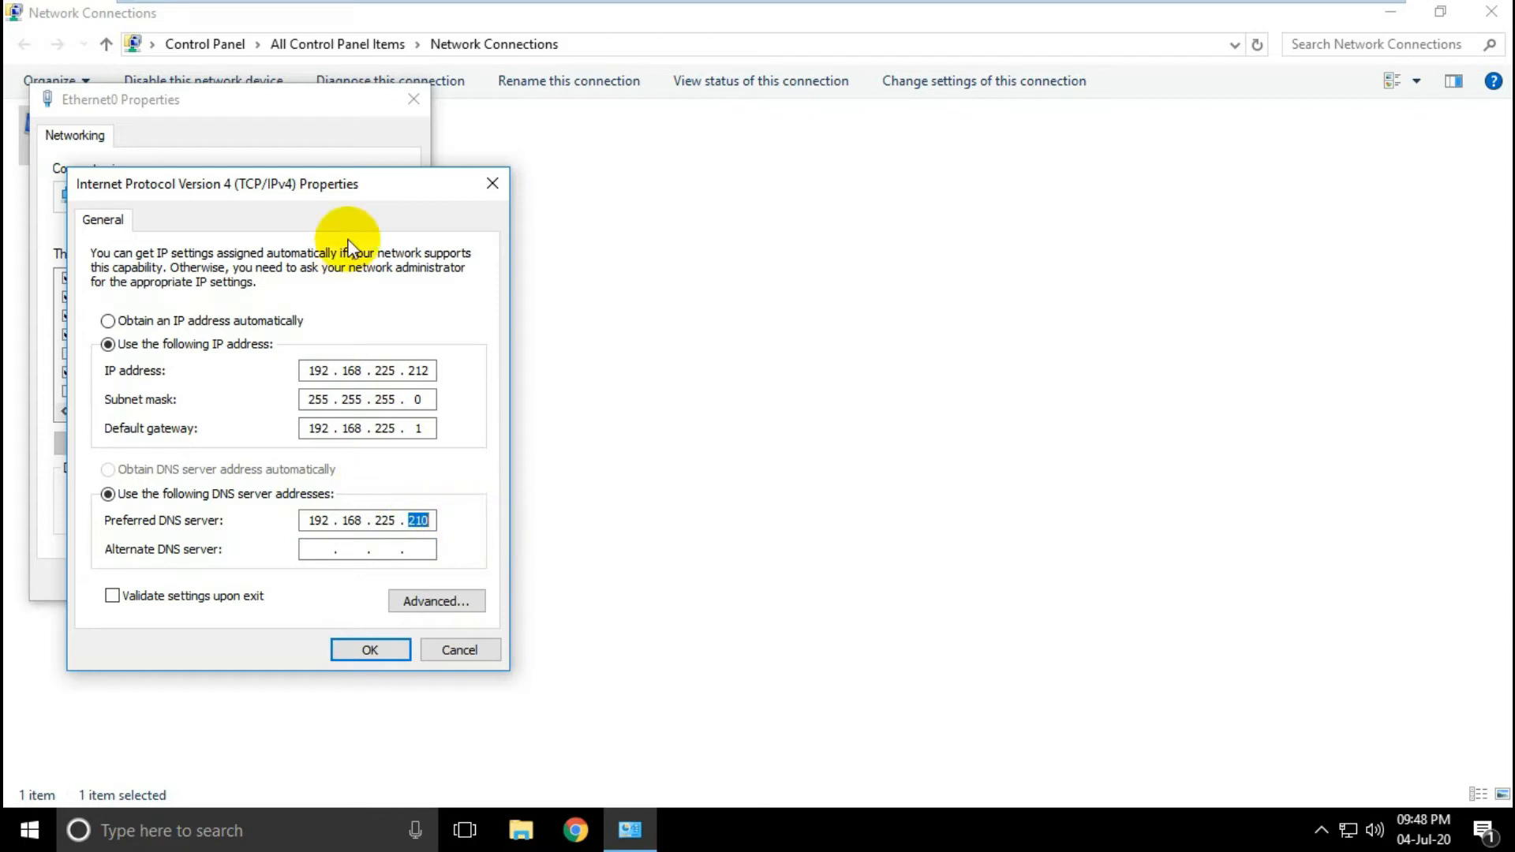
pyautogui.moveTo(368, 190); pyautogui.dragTo(359, 104)
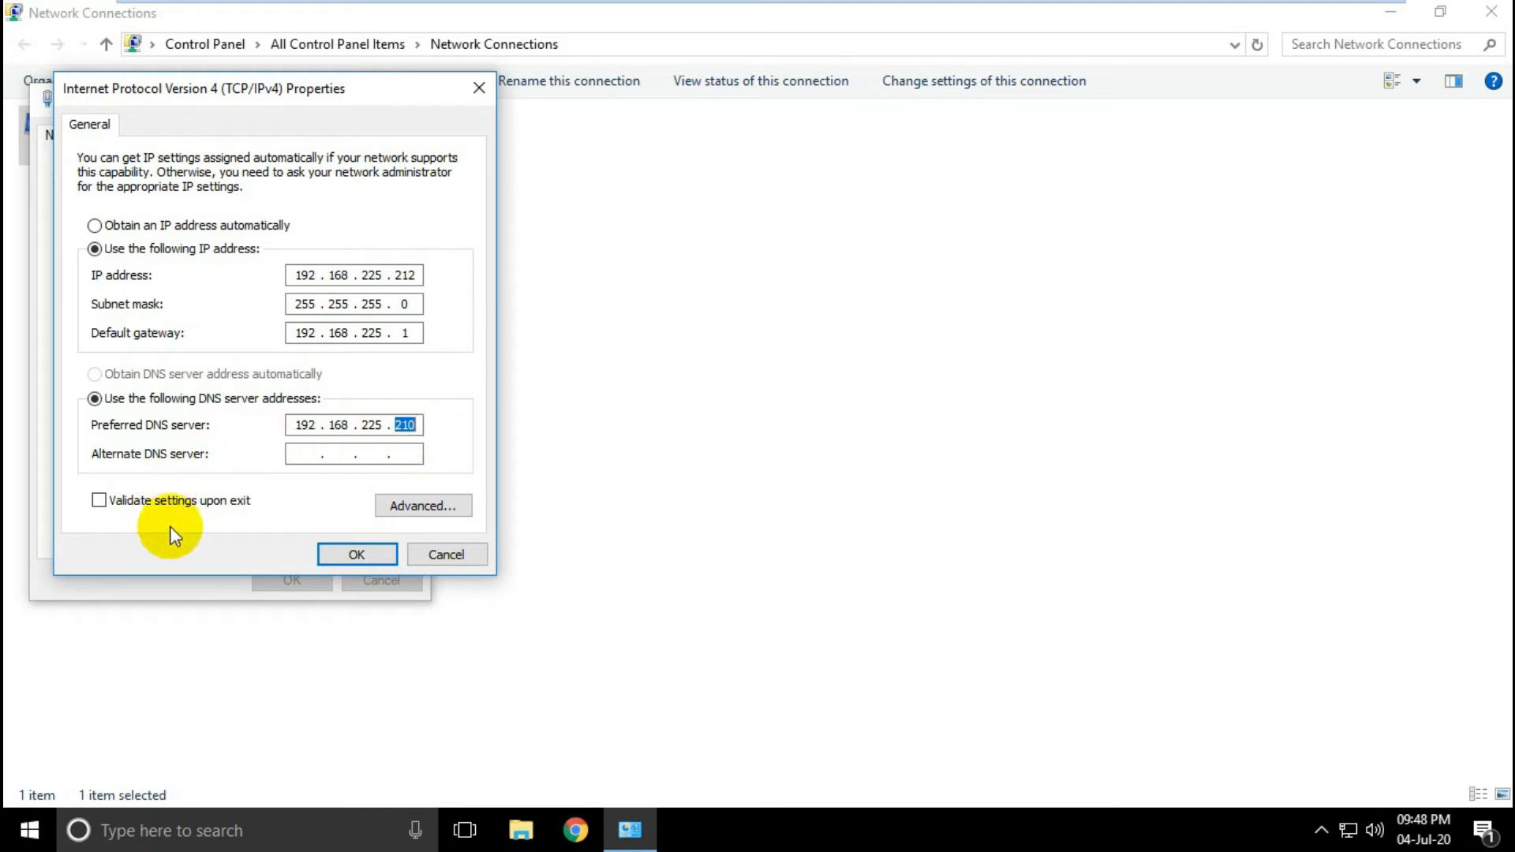
pyautogui.click(359, 554)
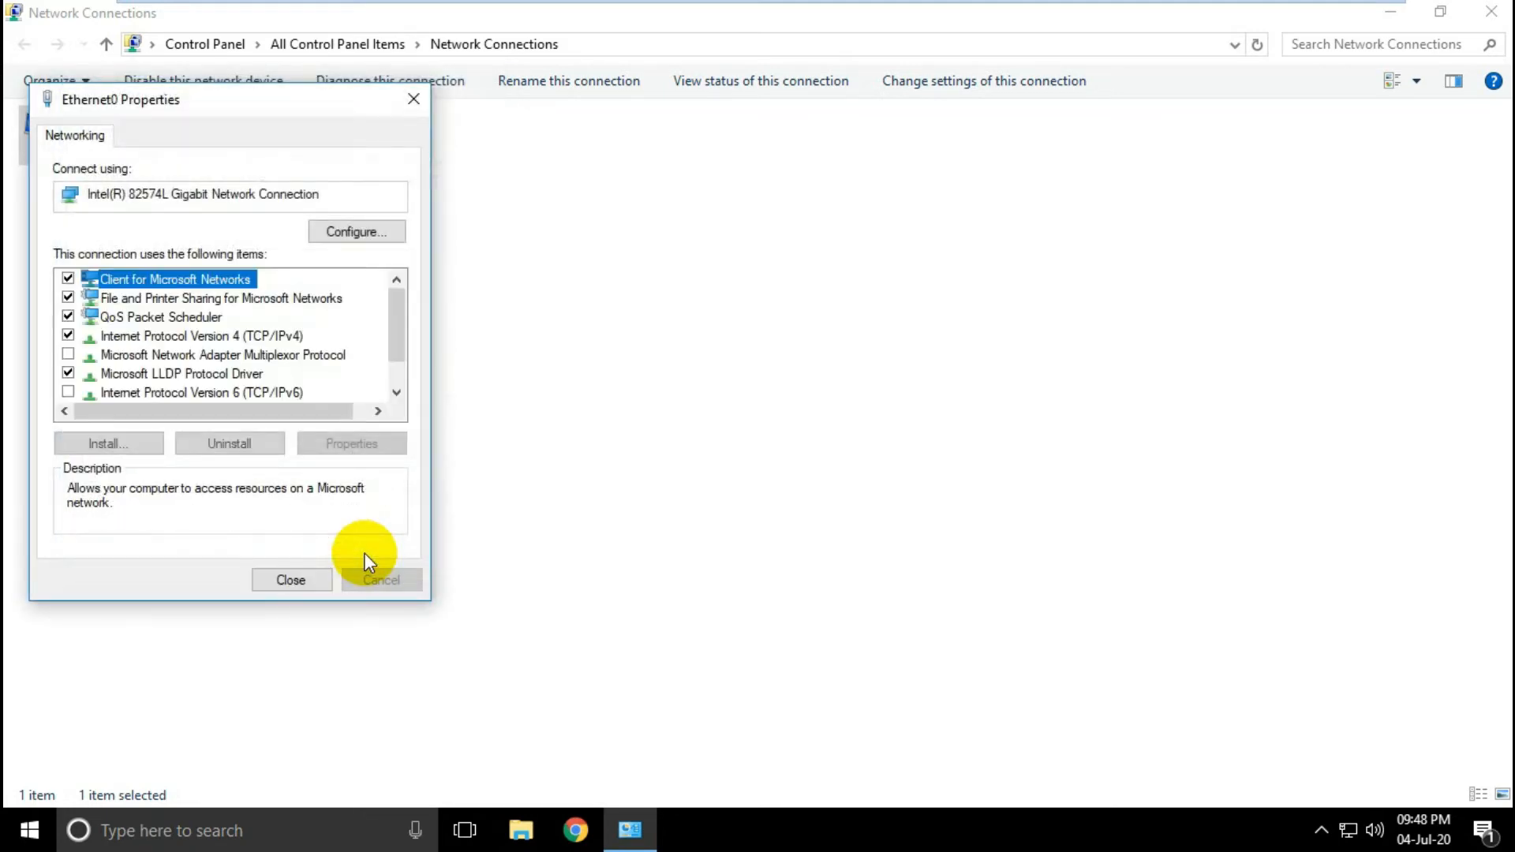
pyautogui.click(304, 581)
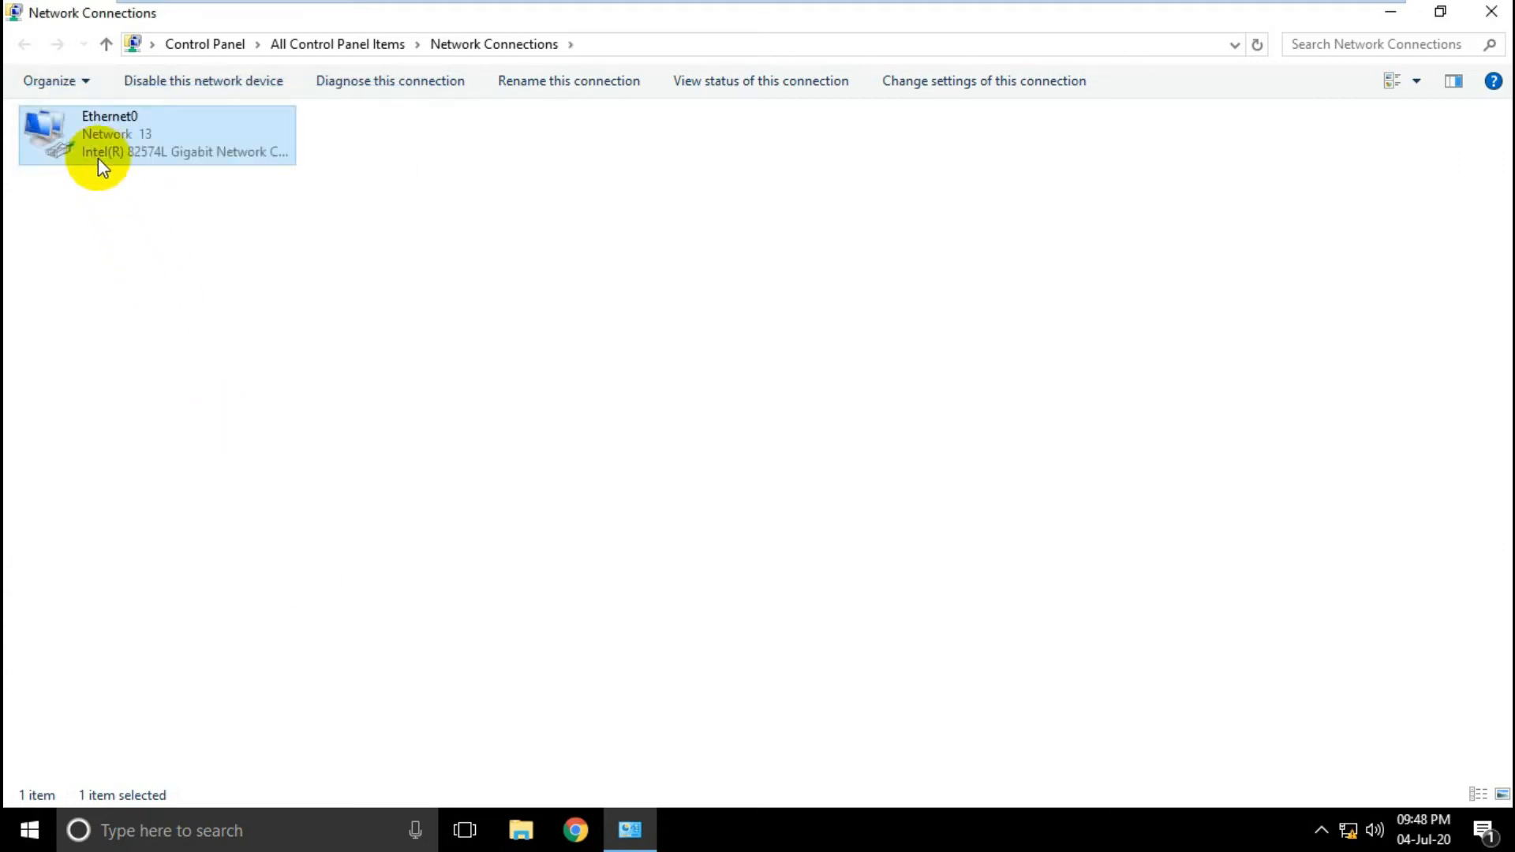
pyautogui.click(227, 372)
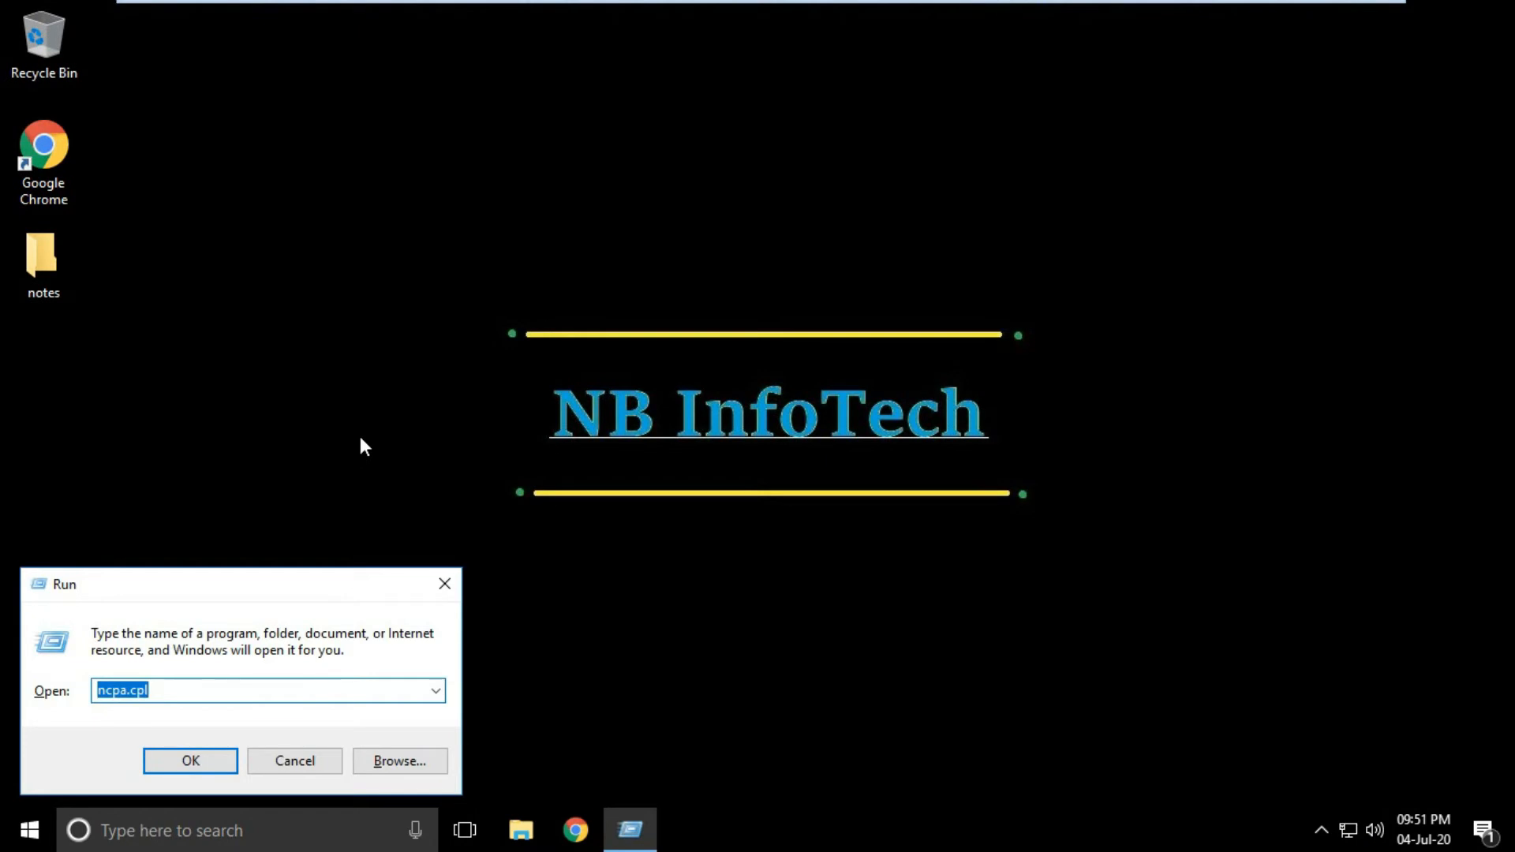
# - Open a Command Prompt and ping the server at 192.168.225.210
pyautogui.write('cmd')
pyautogui.press('Return')
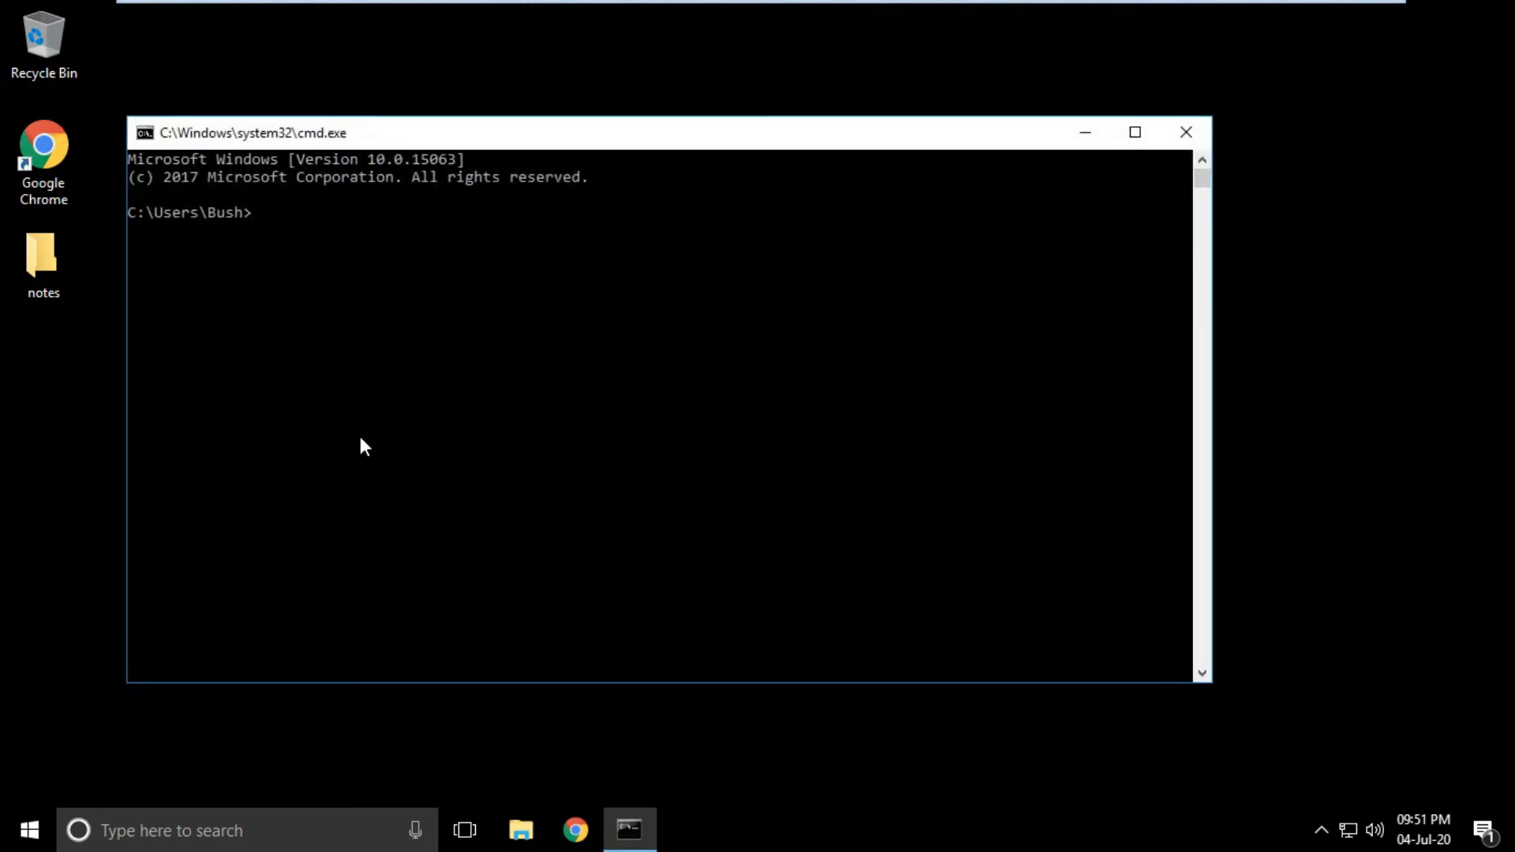
pyautogui.write('ping 1')
pyautogui.write('92.168.225.210')
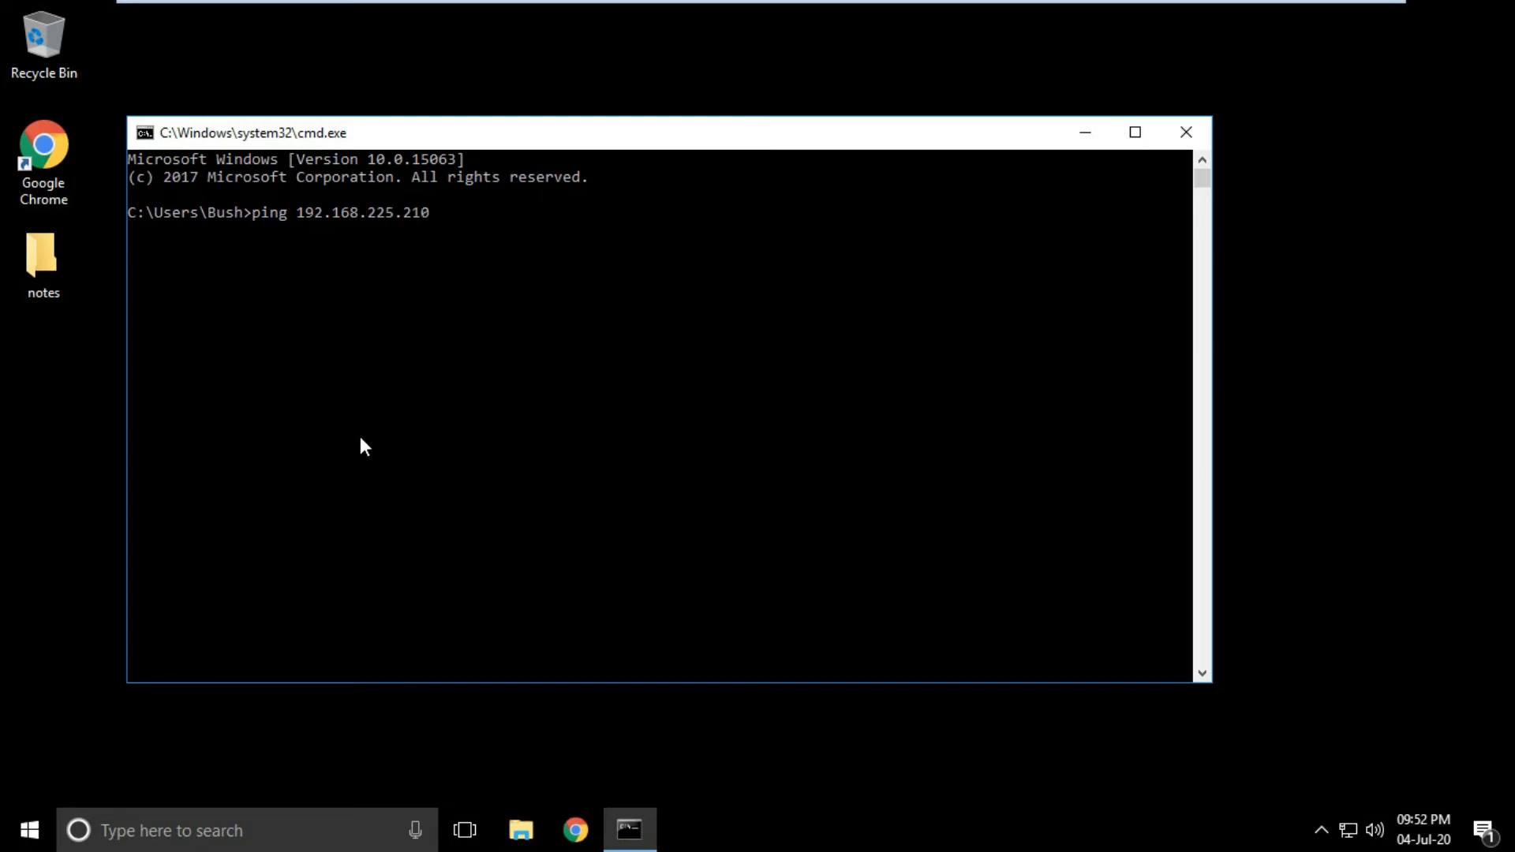
pyautogui.press('Return')
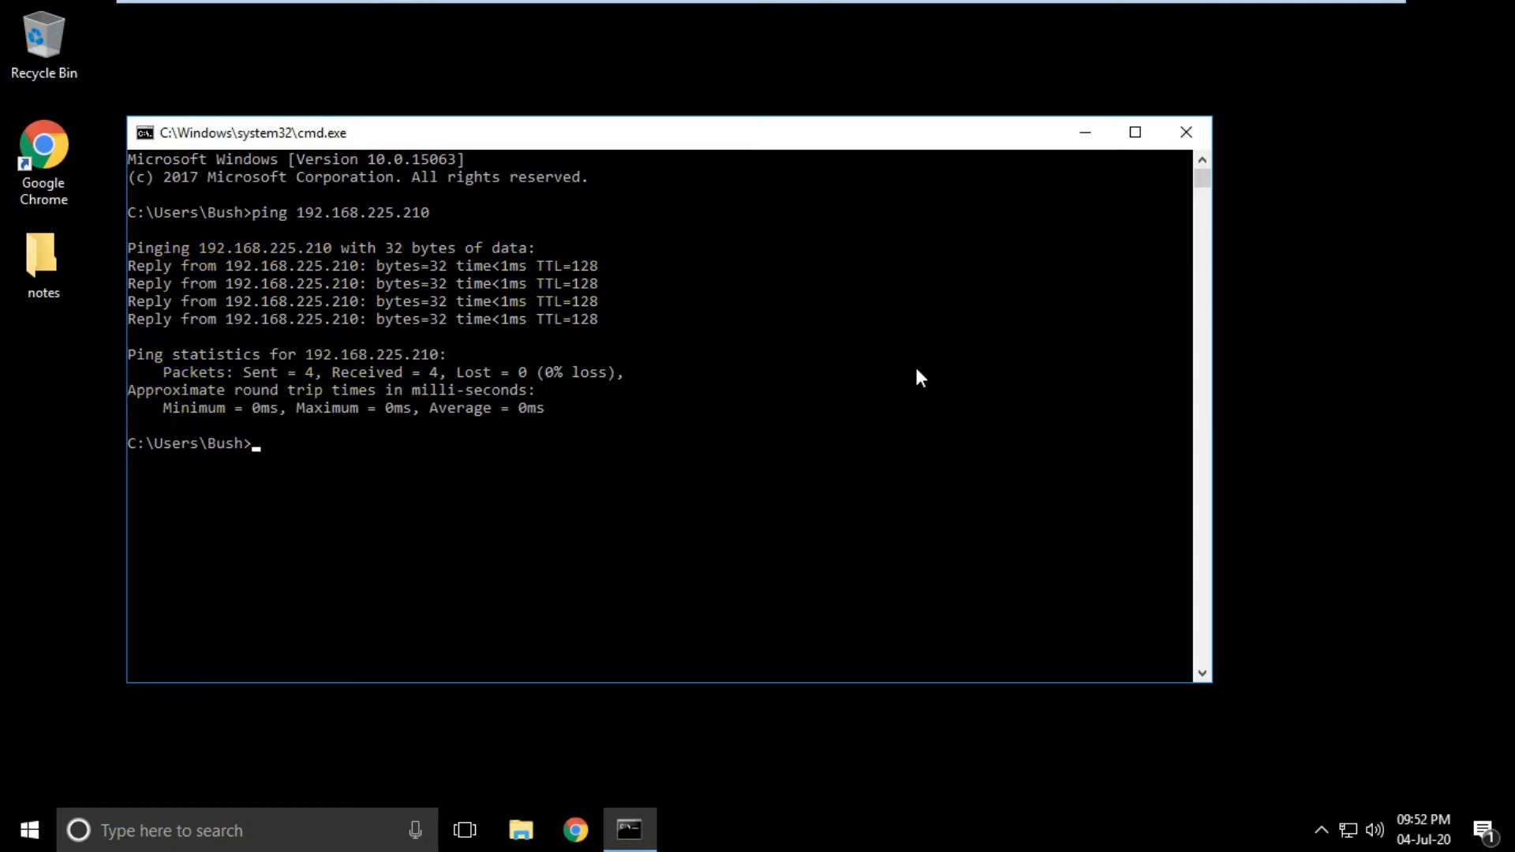
# - Ping the domain nbinfotech.com by name and close the Command Prompt
pyautogui.write('ping nbinfotech')
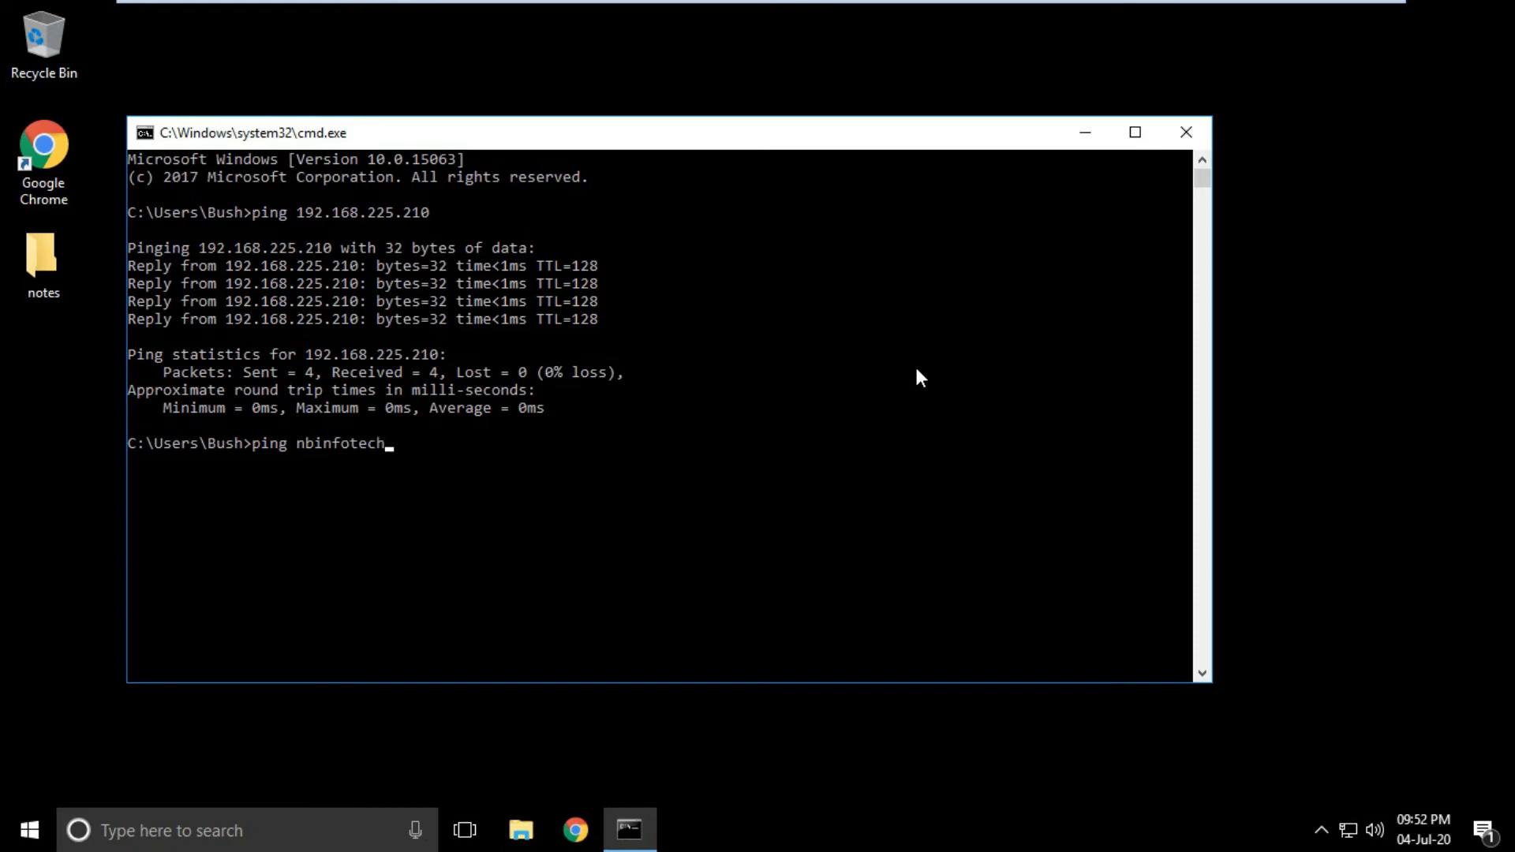
pyautogui.write('.com')
pyautogui.press('Return')
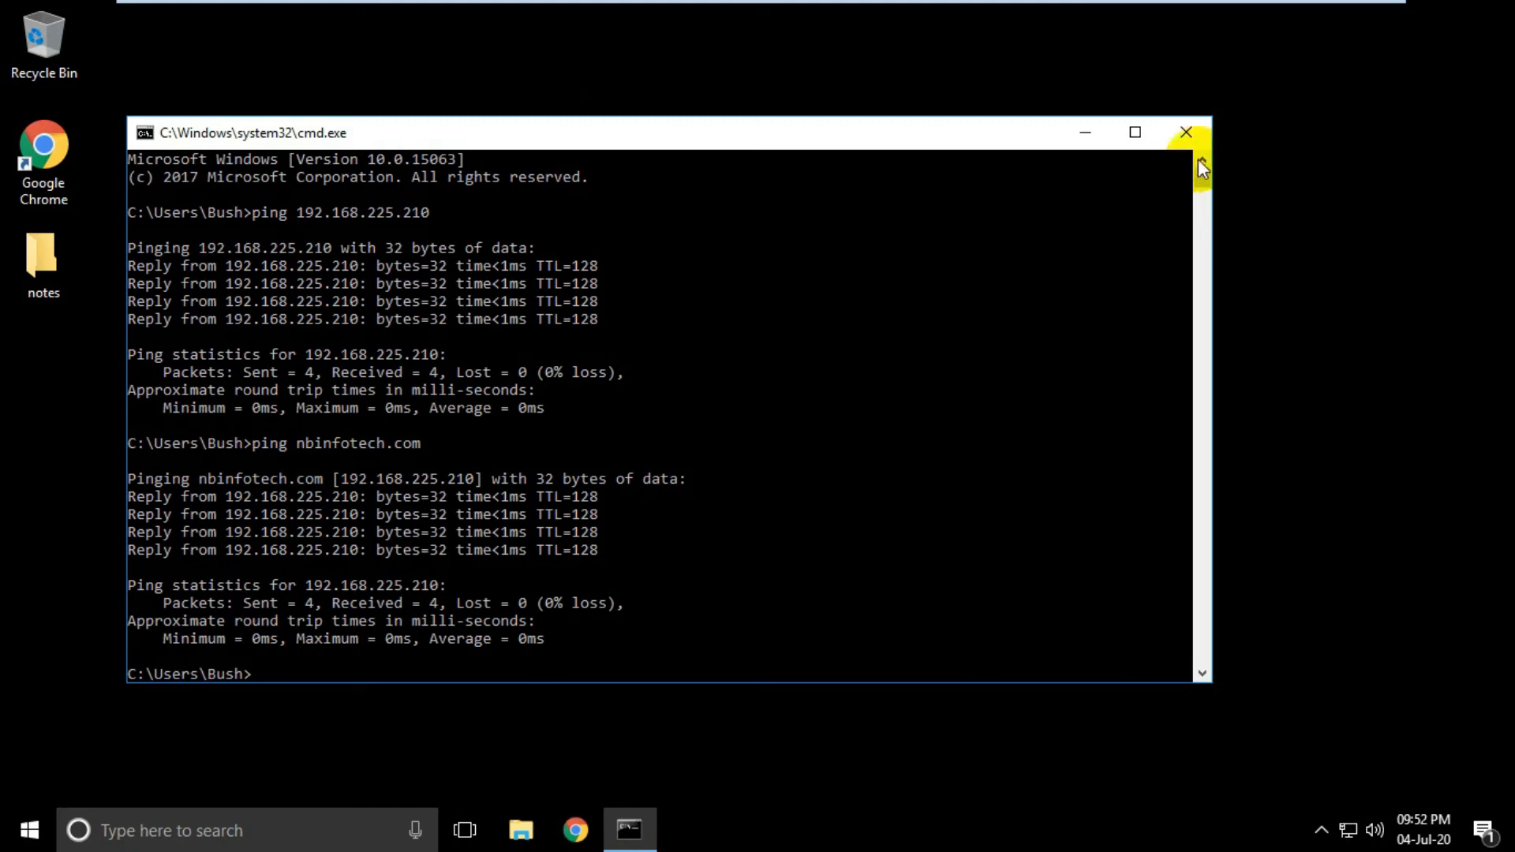
pyautogui.click(1195, 132)
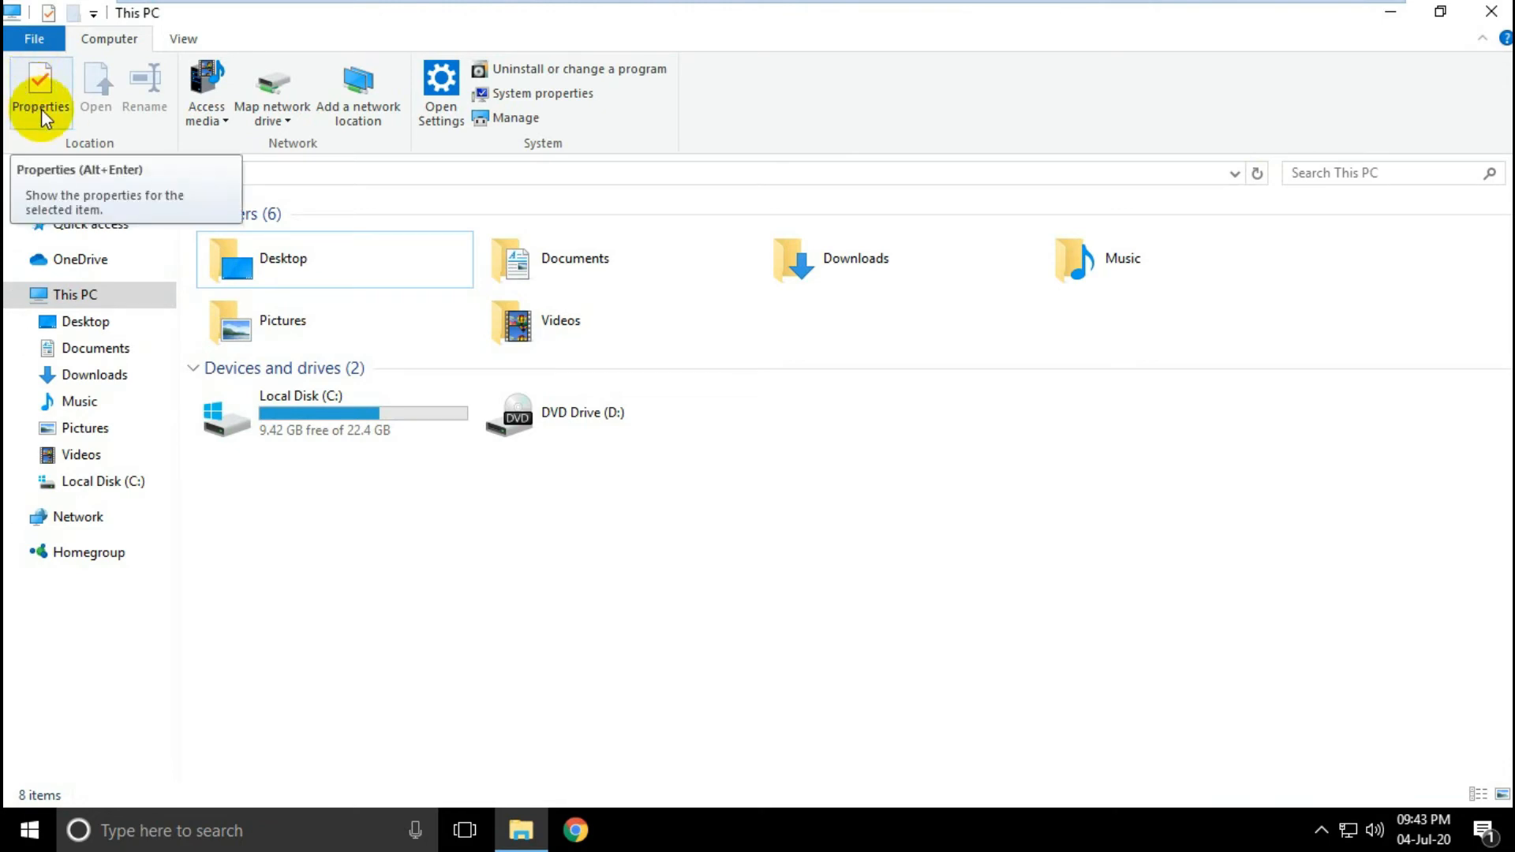
# - Open the computer name and domain change settings from This PC's system properties
pyautogui.rightClick(66, 292)
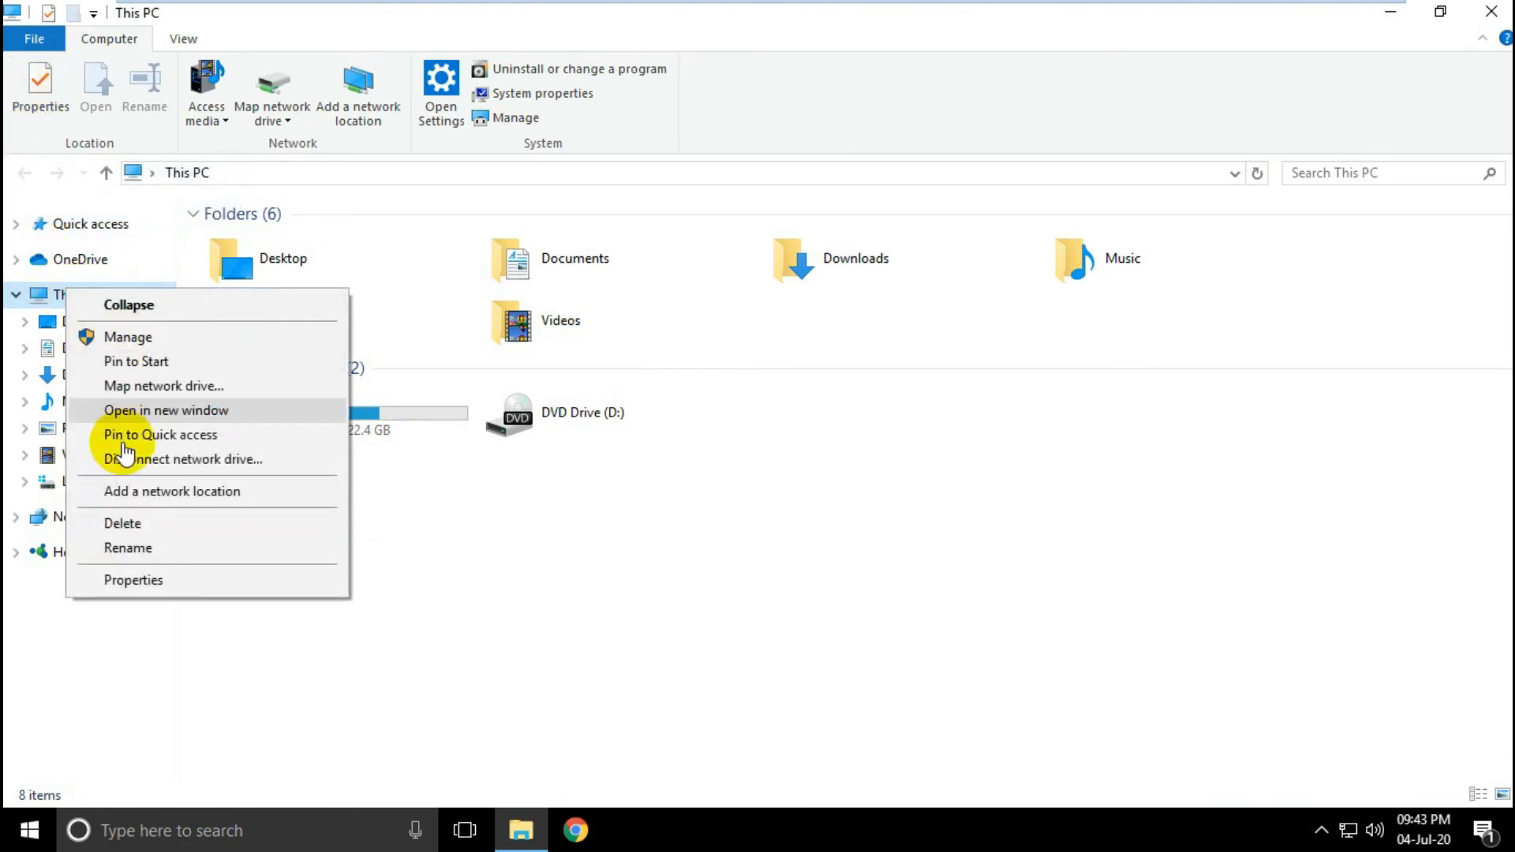
pyautogui.click(155, 581)
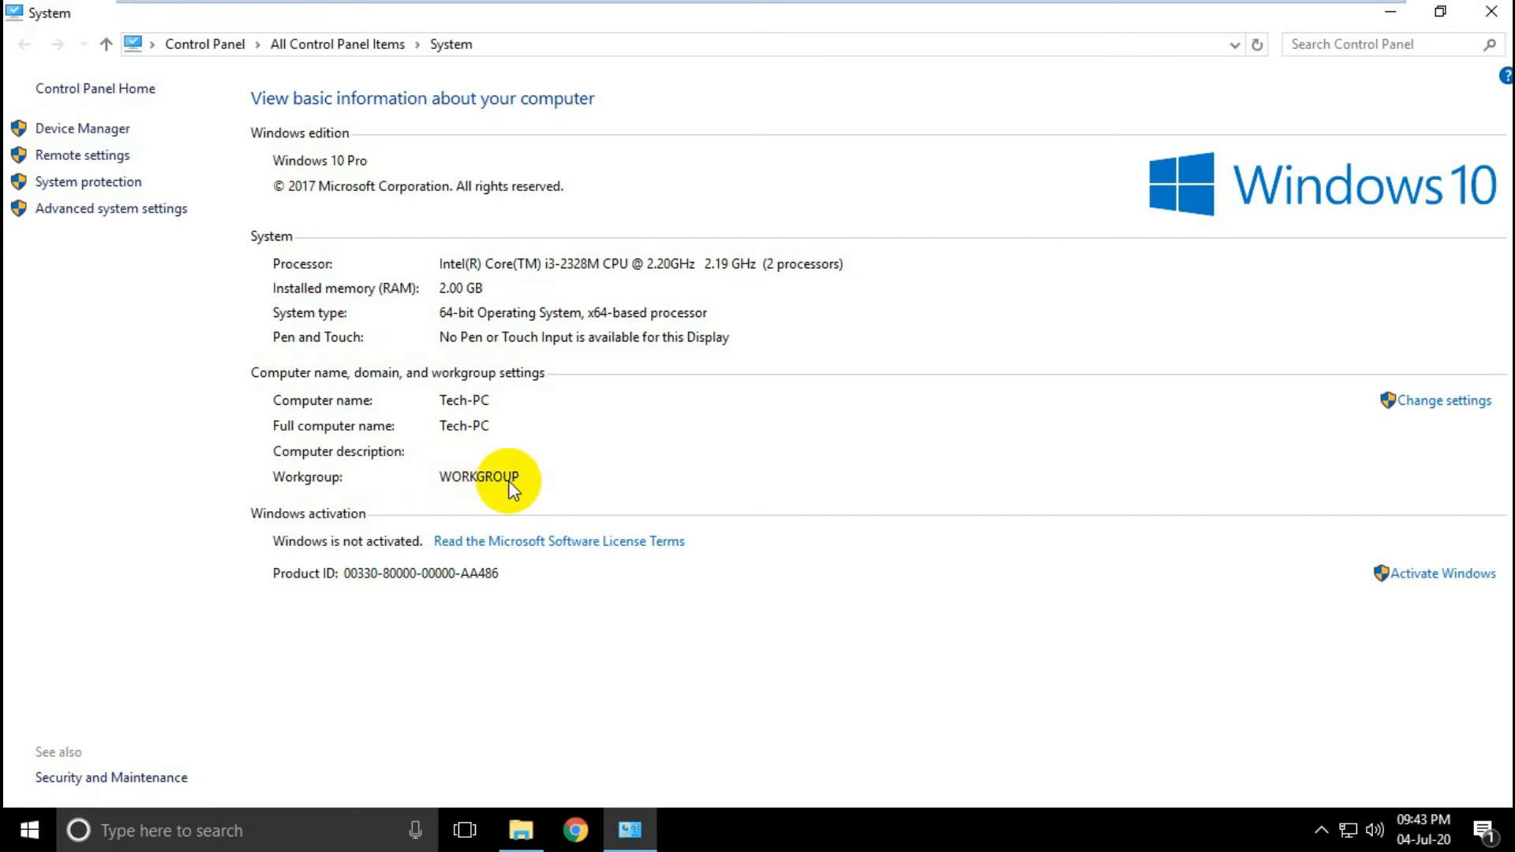
pyautogui.click(1463, 404)
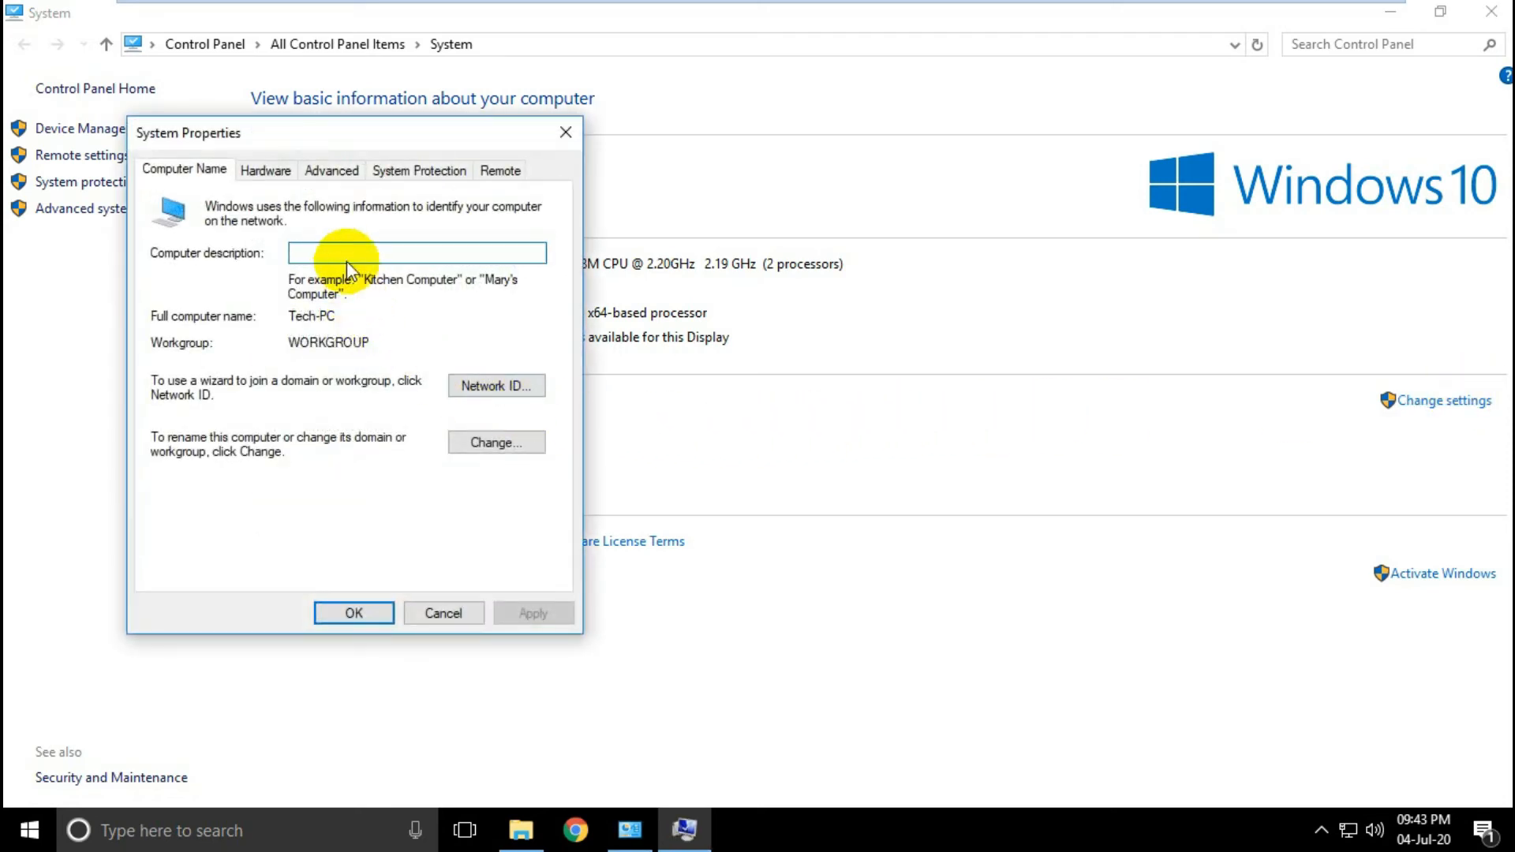
pyautogui.moveTo(297, 132); pyautogui.dragTo(309, 92)
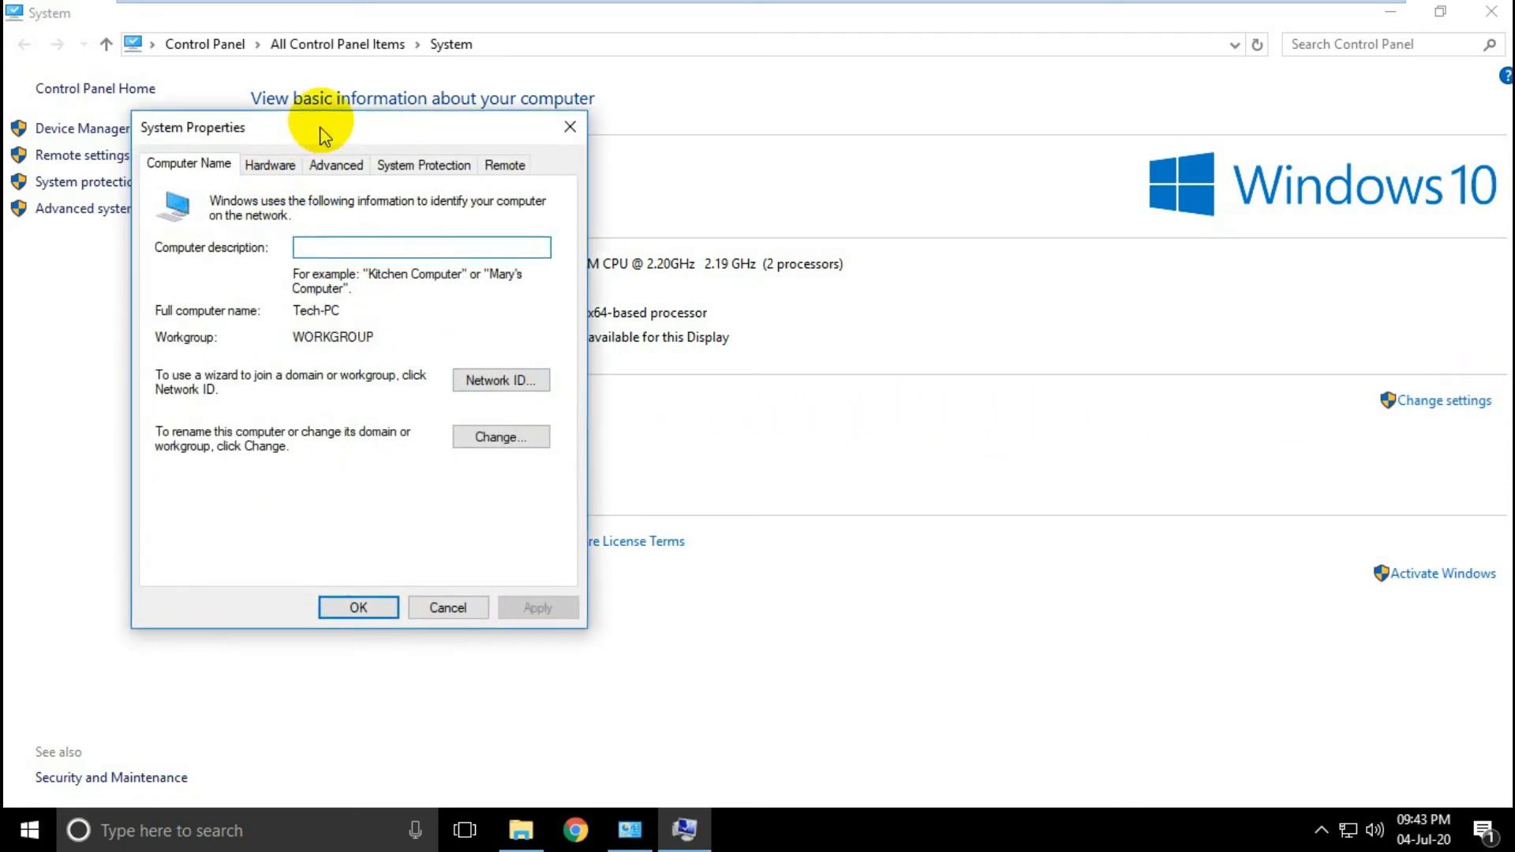
pyautogui.click(509, 404)
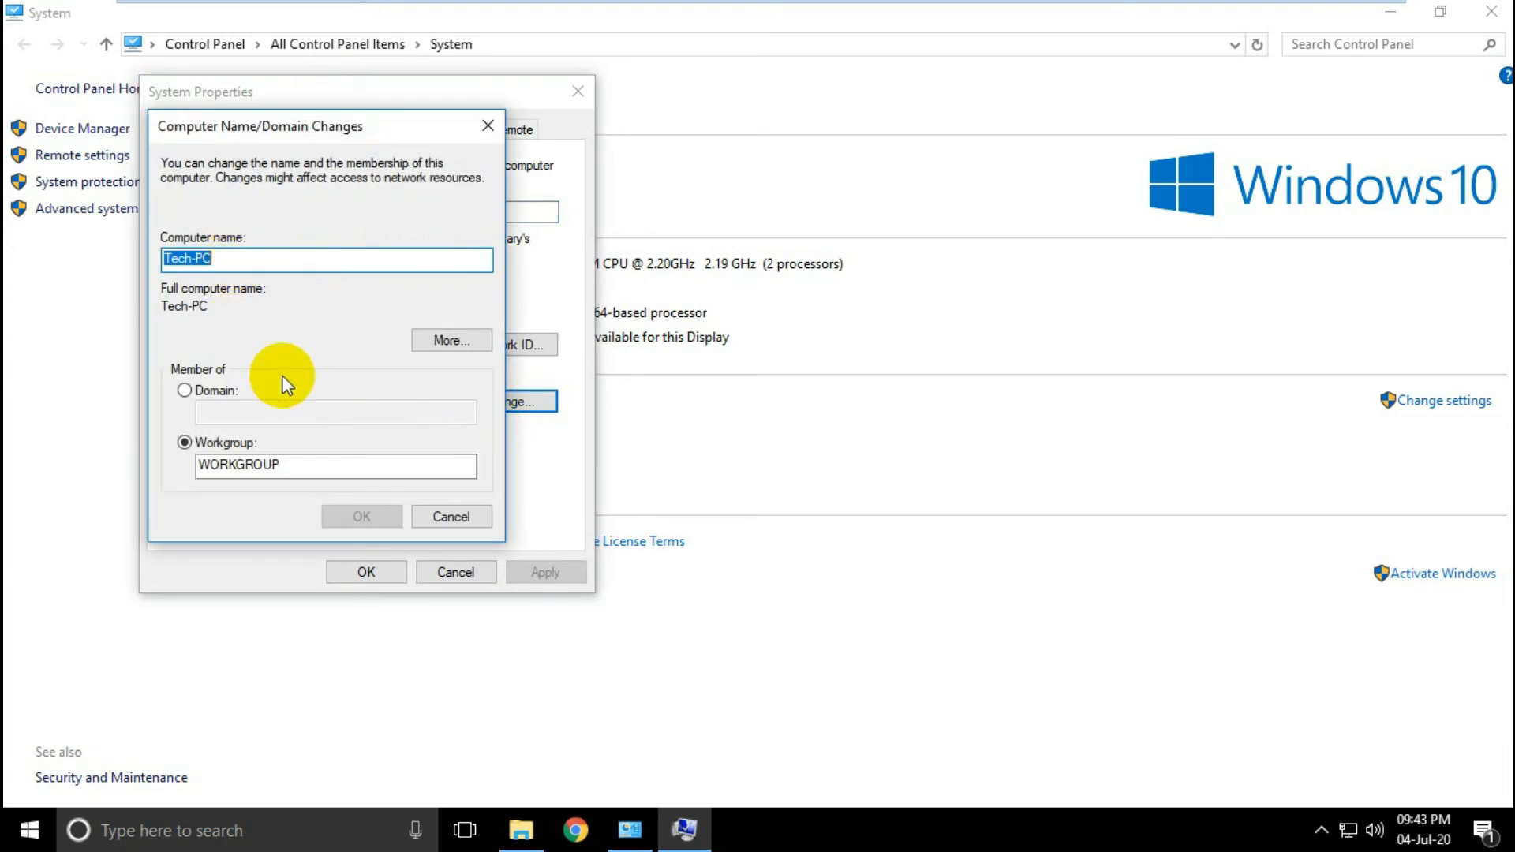
# - Switch the computer's membership from workgroup to domain and set the computer name to client1
pyautogui.click(229, 392)
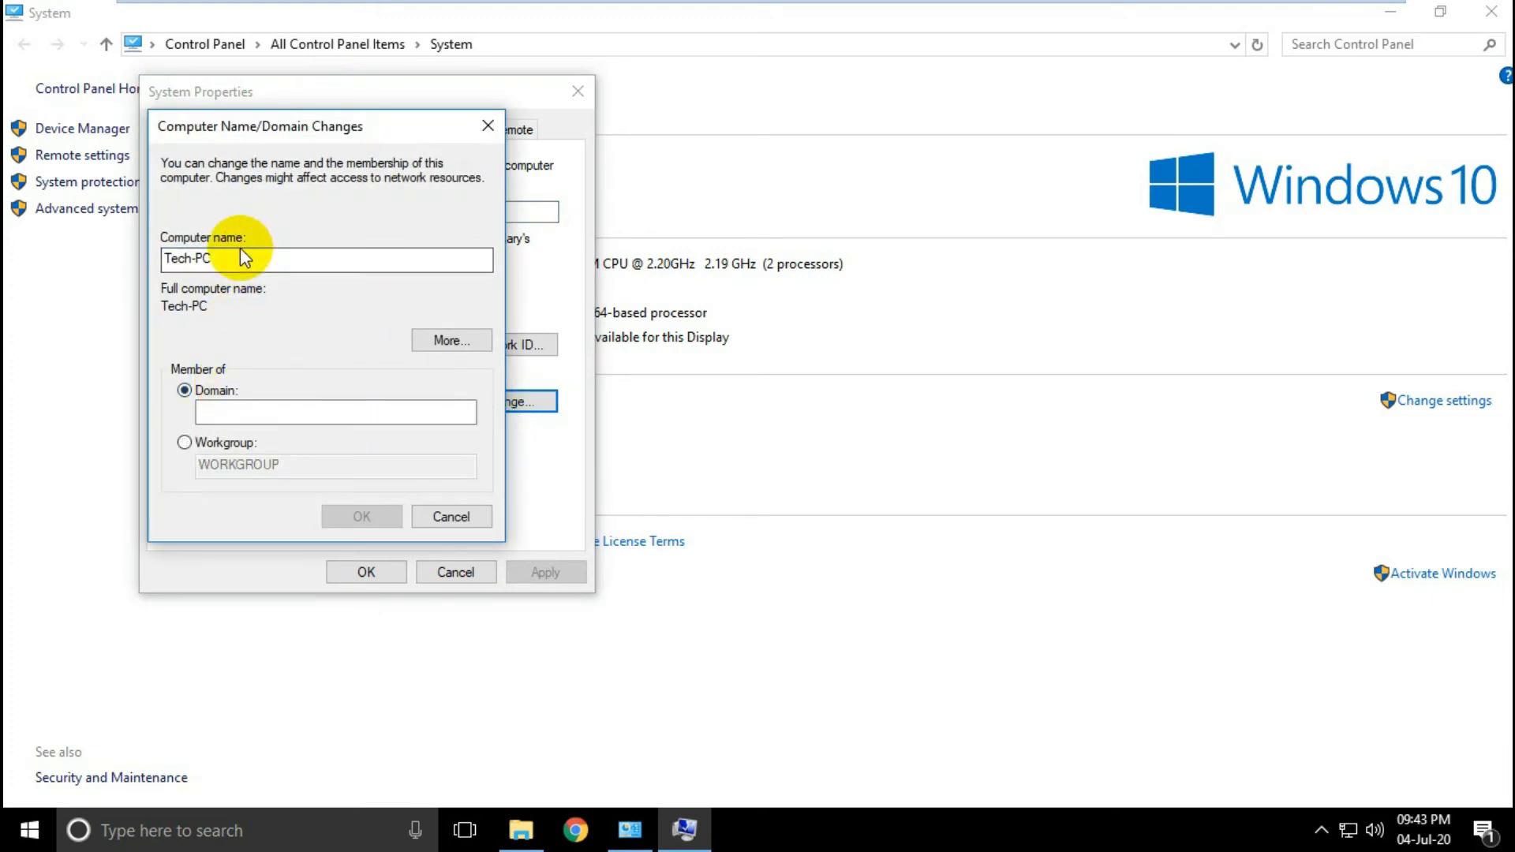
pyautogui.click(216, 258)
pyautogui.moveTo(215, 258); pyautogui.dragTo(136, 269)
pyautogui.write('c')
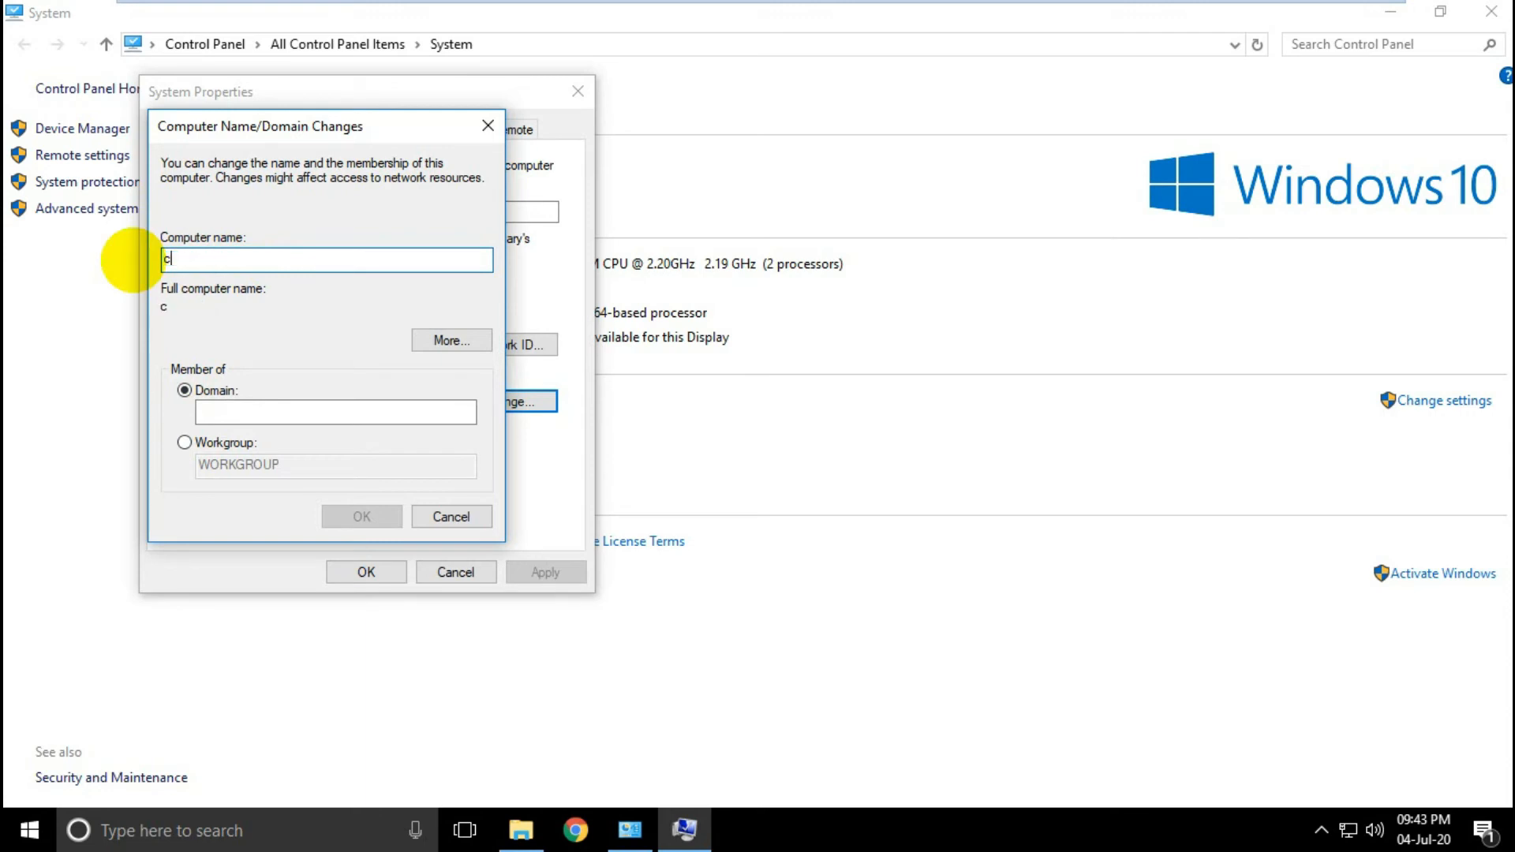
pyautogui.write('lient1')
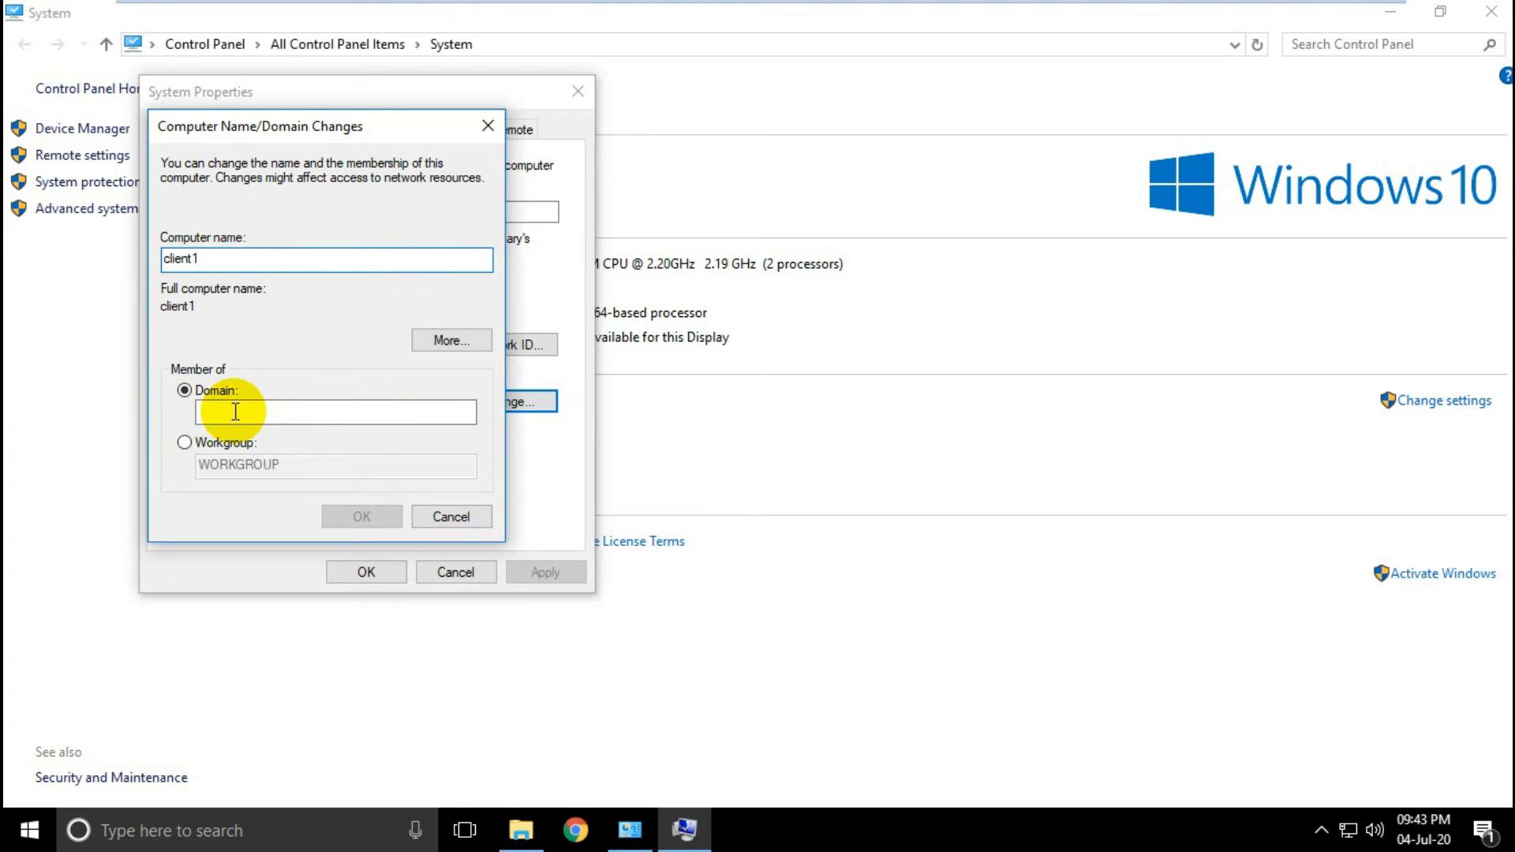
# - Enter nbinfotech.com as the domain to join and submit the name and membership change
pyautogui.click(235, 412)
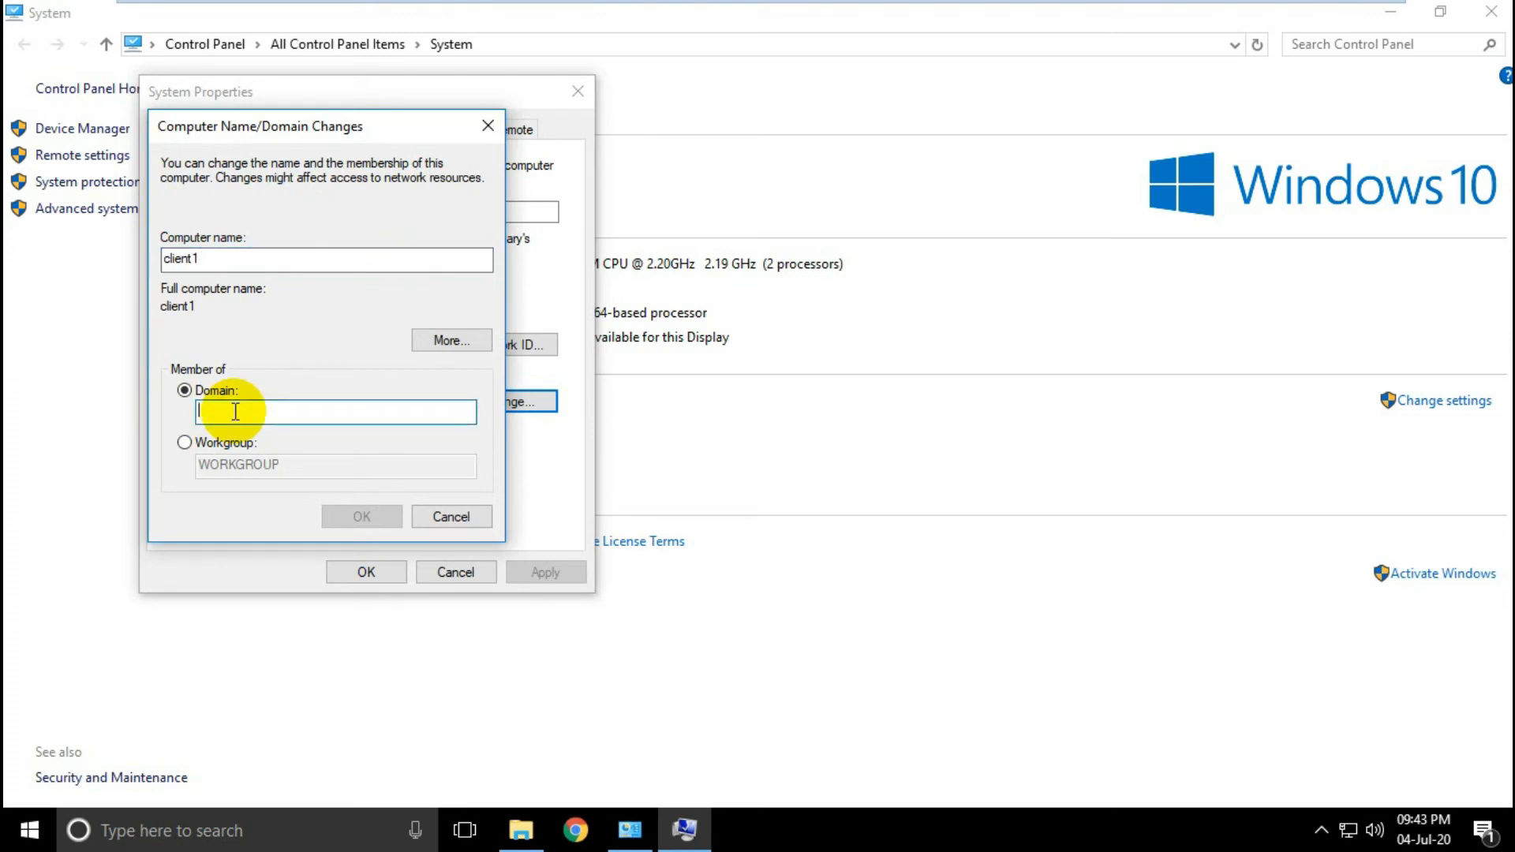
pyautogui.write('nbin')
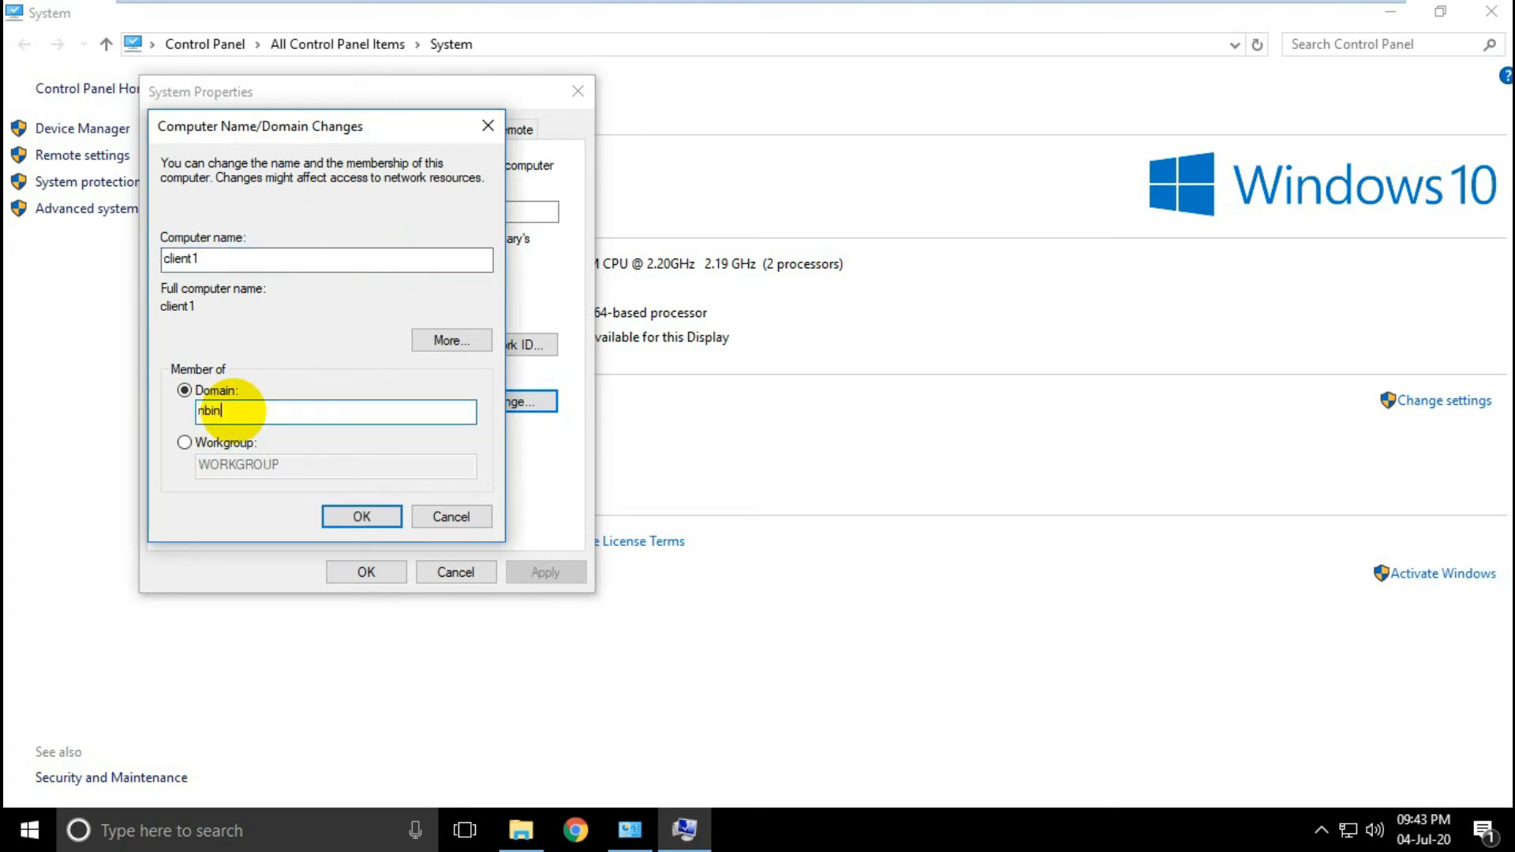
pyautogui.write('fotech.com')
pyautogui.doubleClick(235, 409)
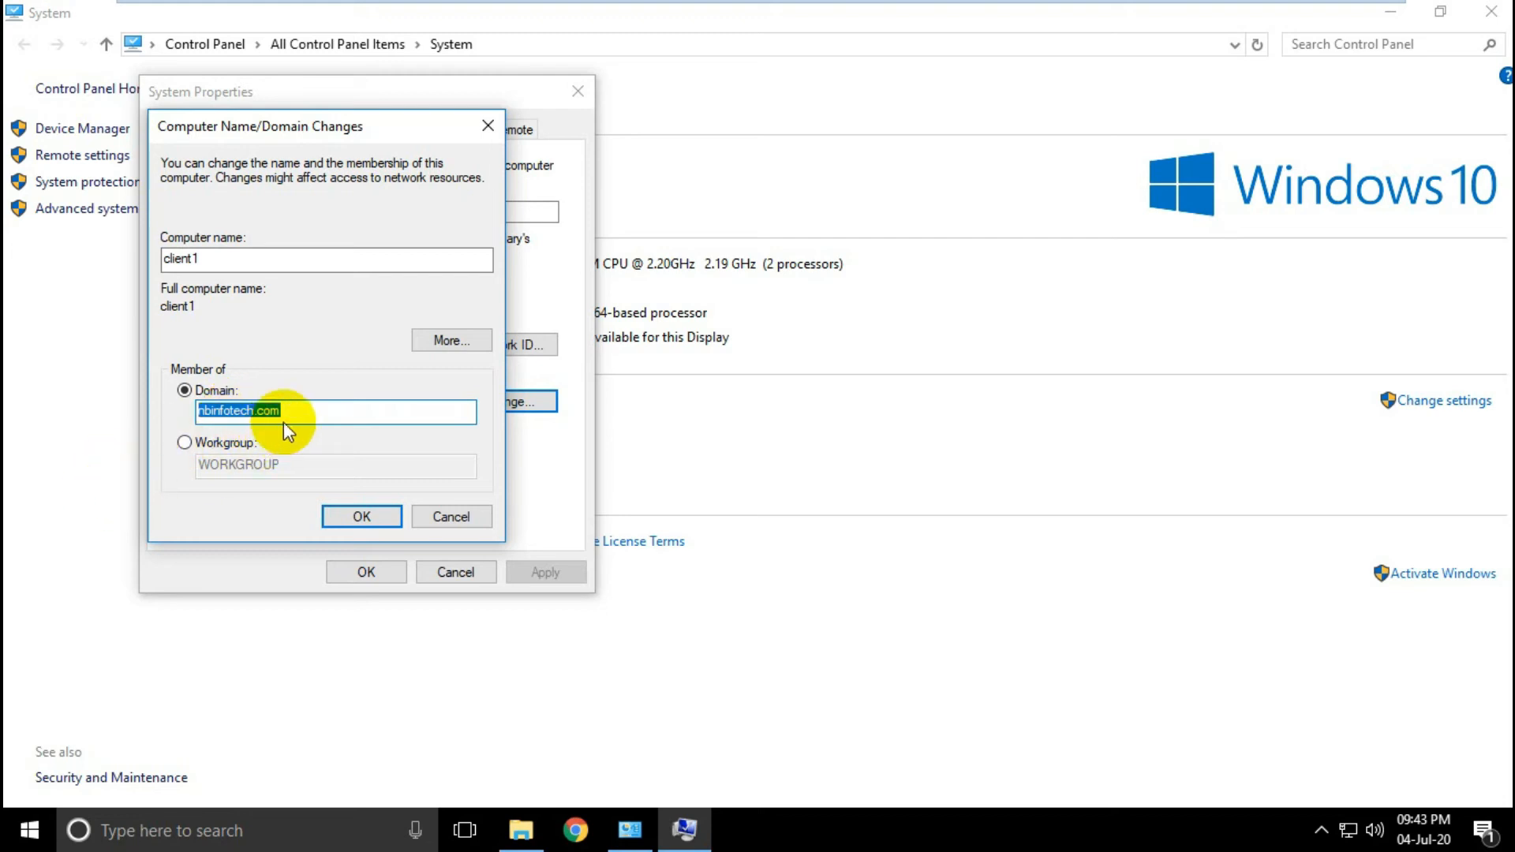
pyautogui.click(365, 513)
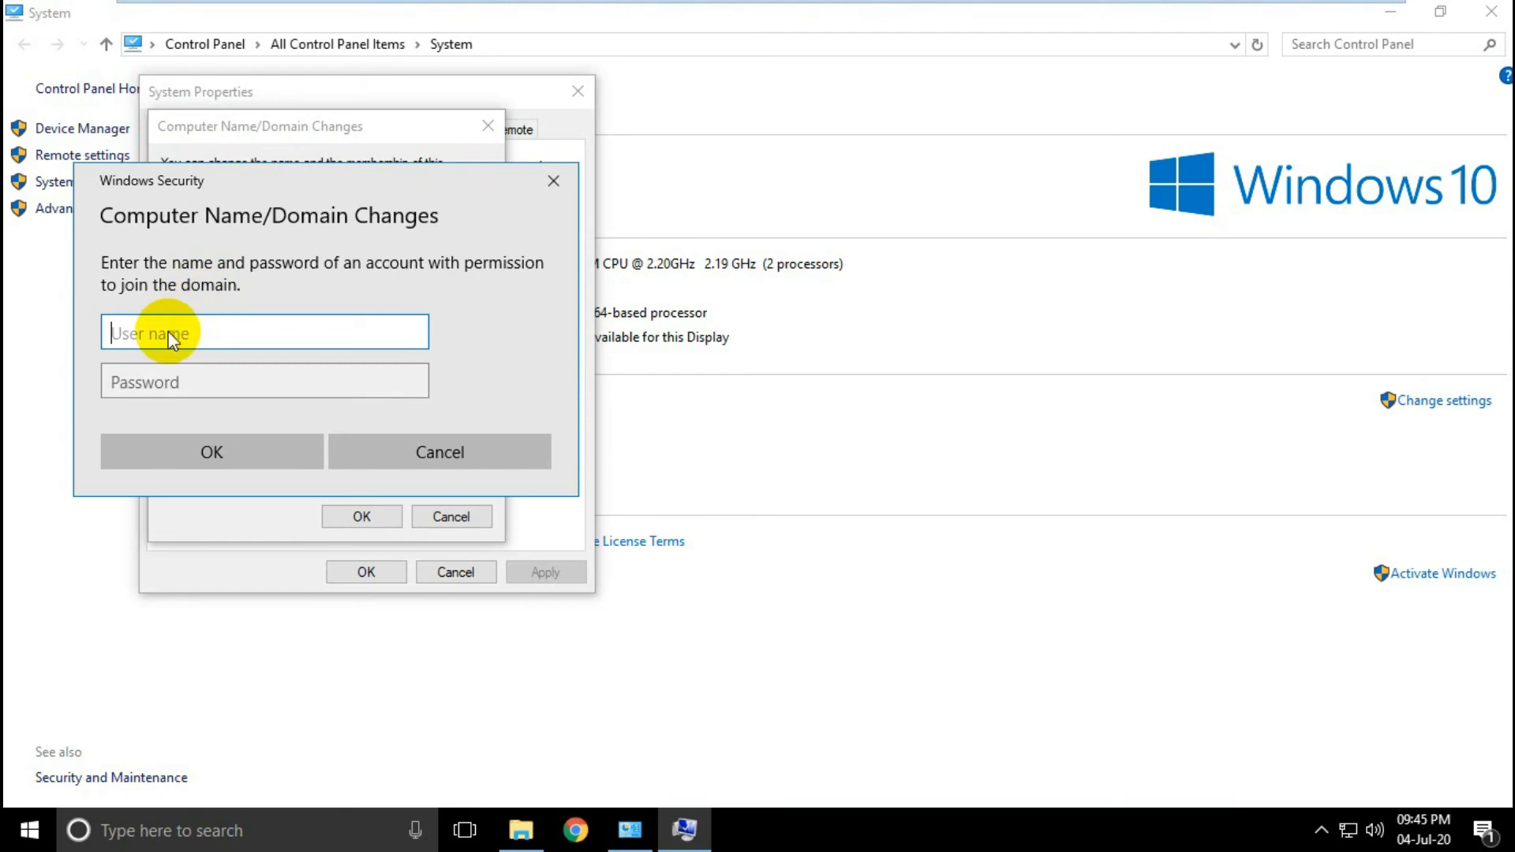
# - Authorize the domain join with the domain account's full user name, including its domain suffix, and the account password
pyautogui.write('test_user')
pyautogui.press('Tab')
pyautogui.write('••')
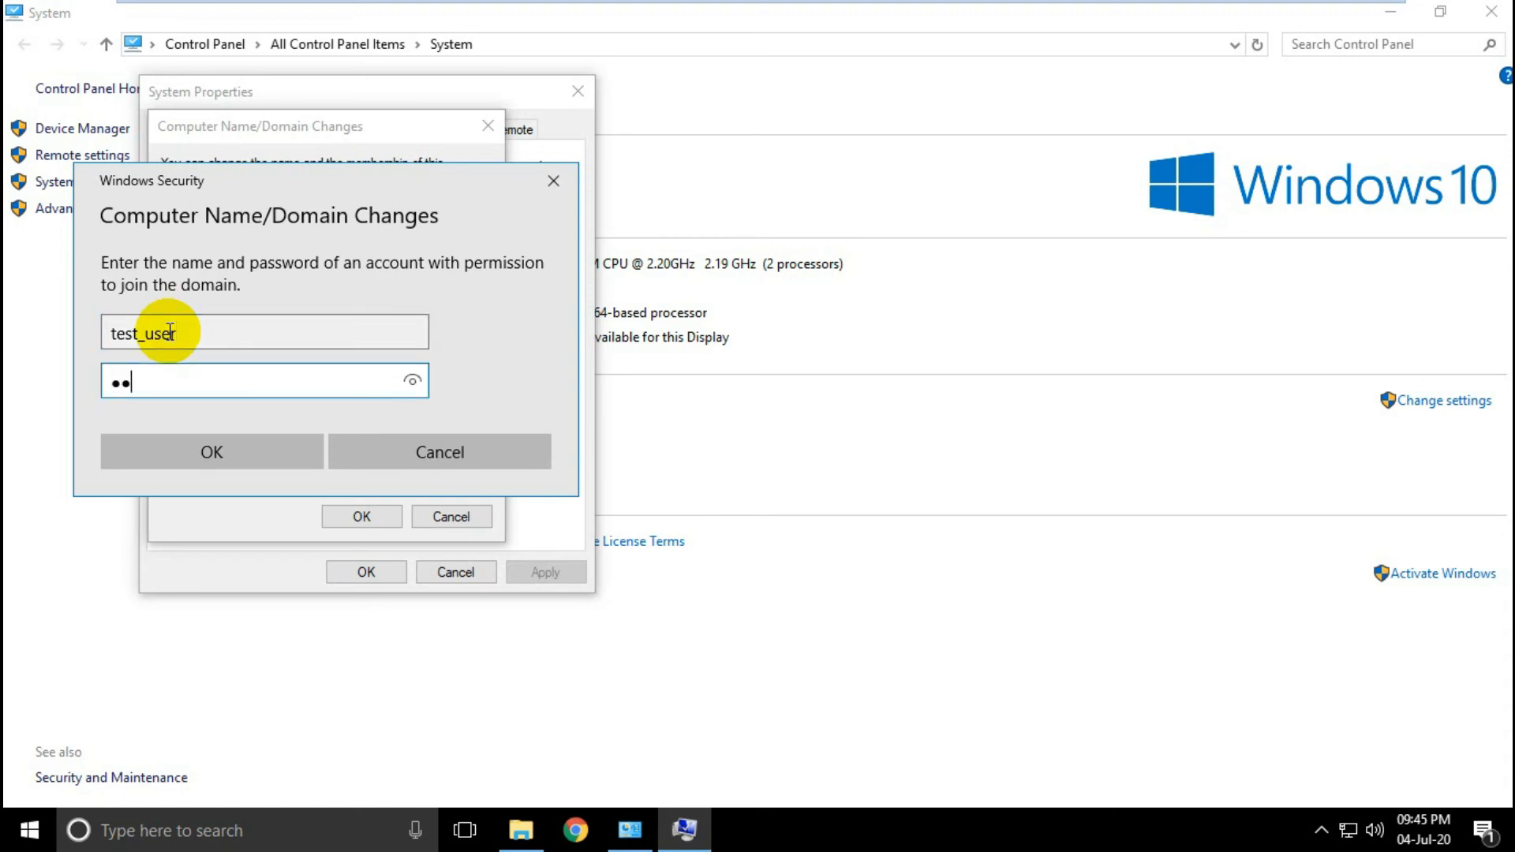
pyautogui.write('•••••')
pyautogui.click(199, 335)
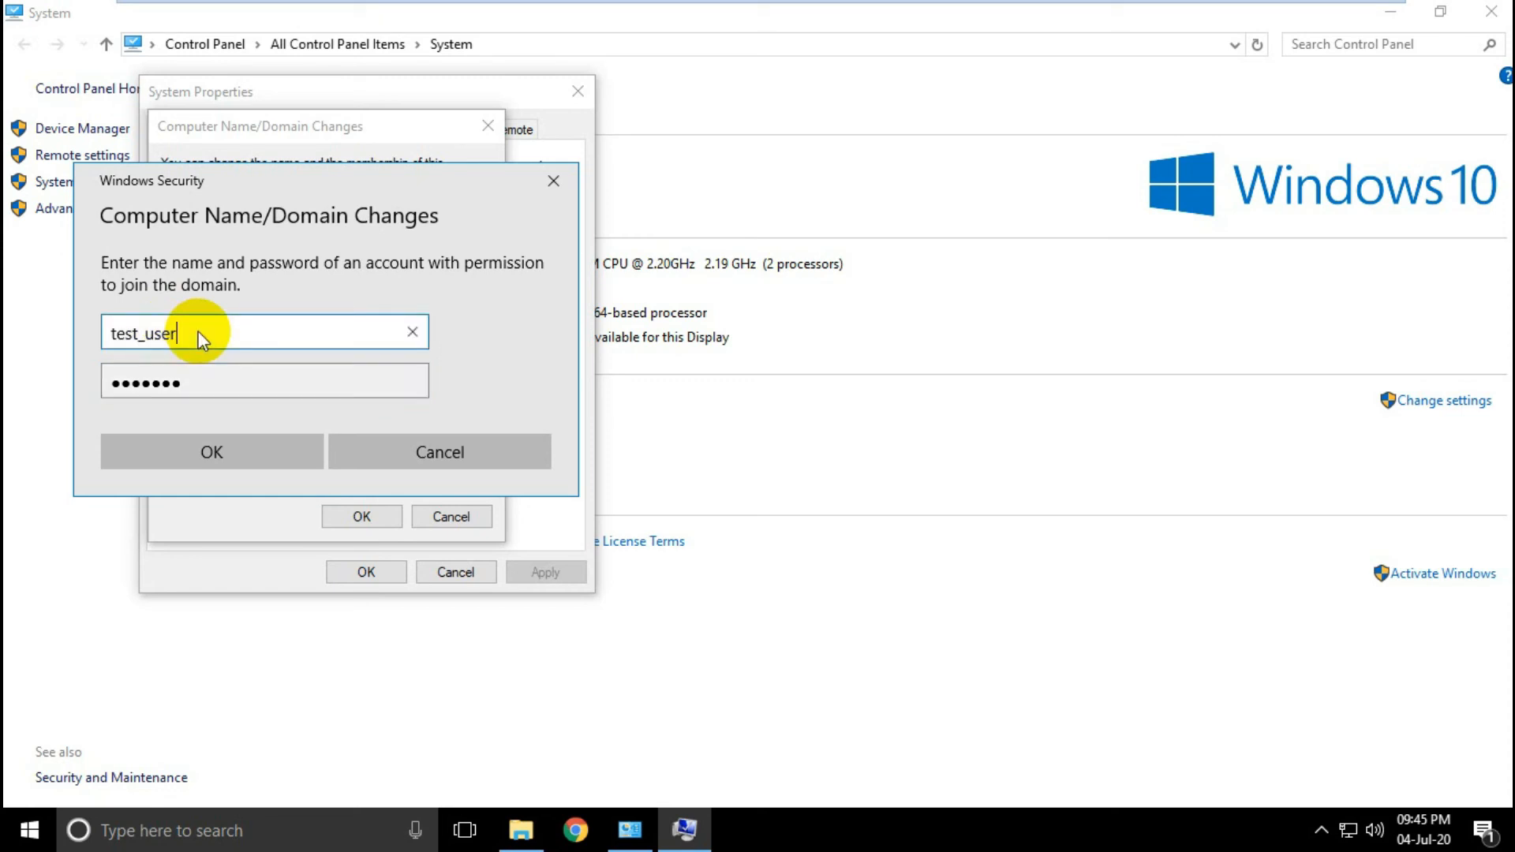
pyautogui.write('@nbinfotech.com')
pyautogui.click(205, 453)
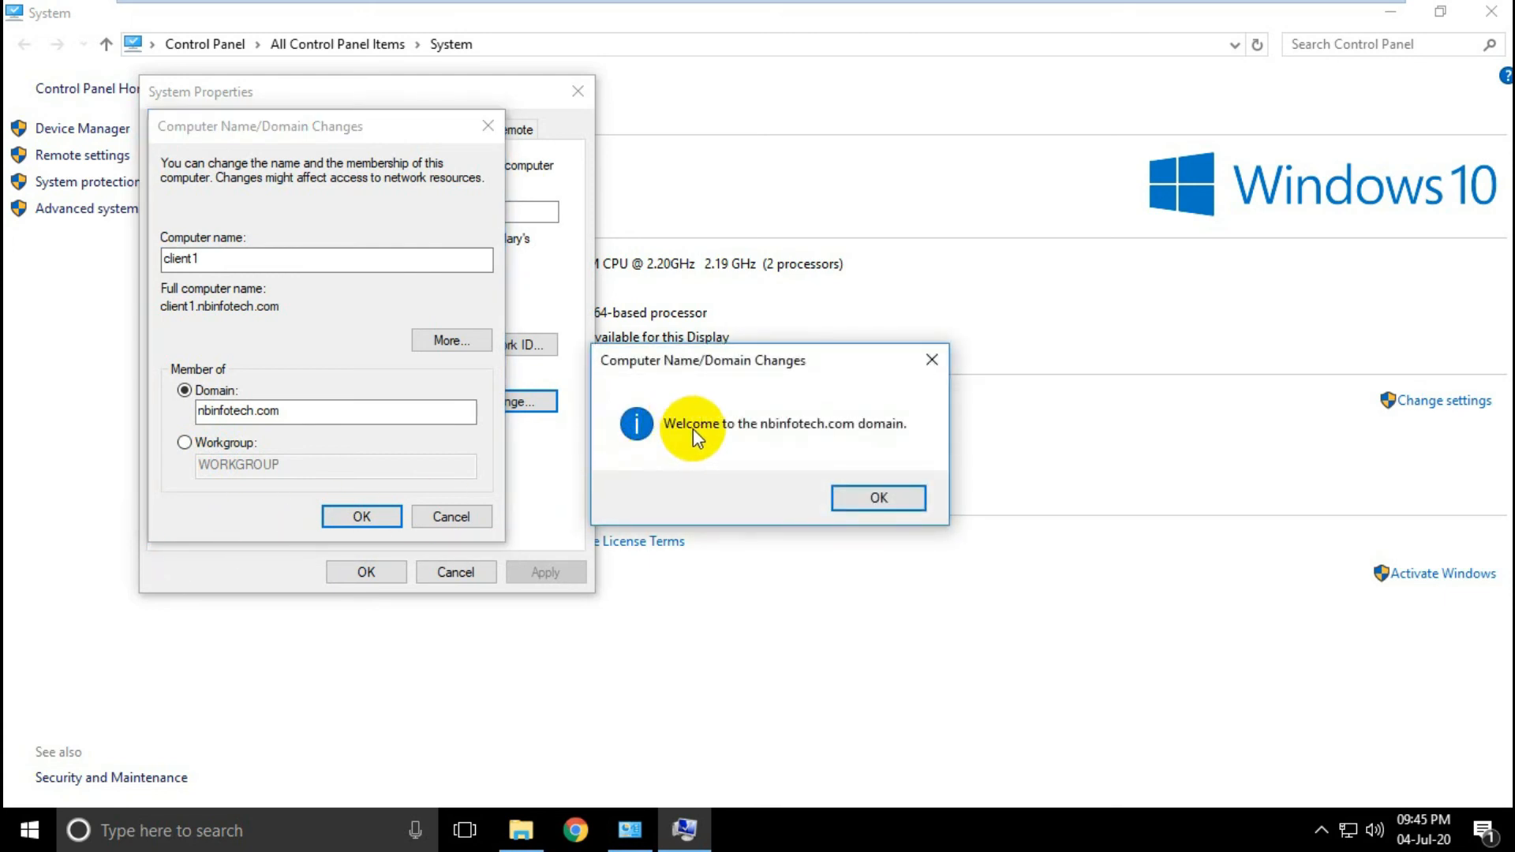
# - Acknowledge the domain join messages, close System Properties, and restart the computer immediately
pyautogui.click(874, 497)
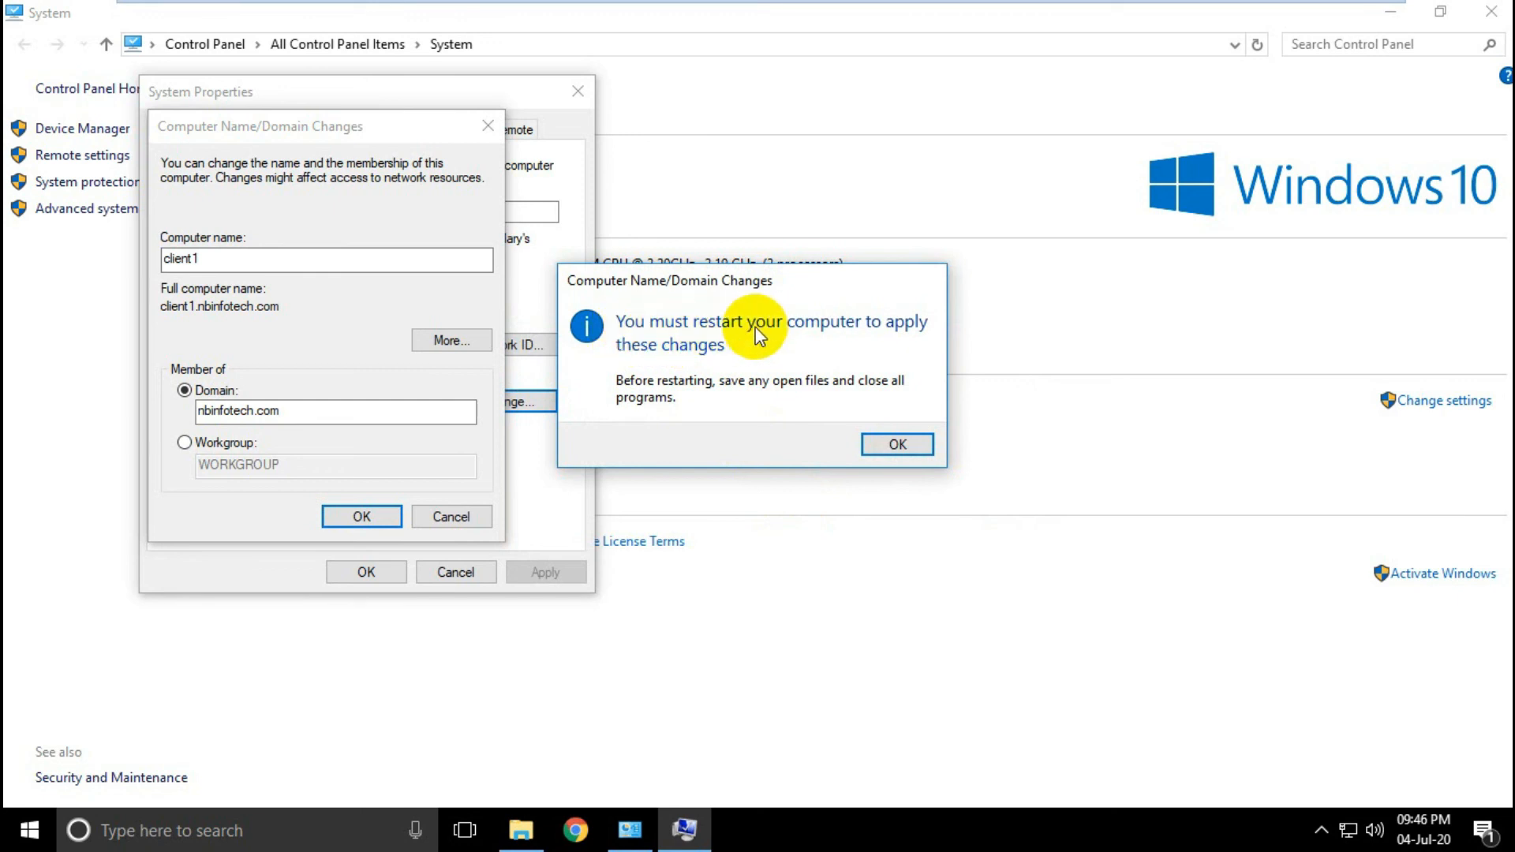
pyautogui.click(897, 446)
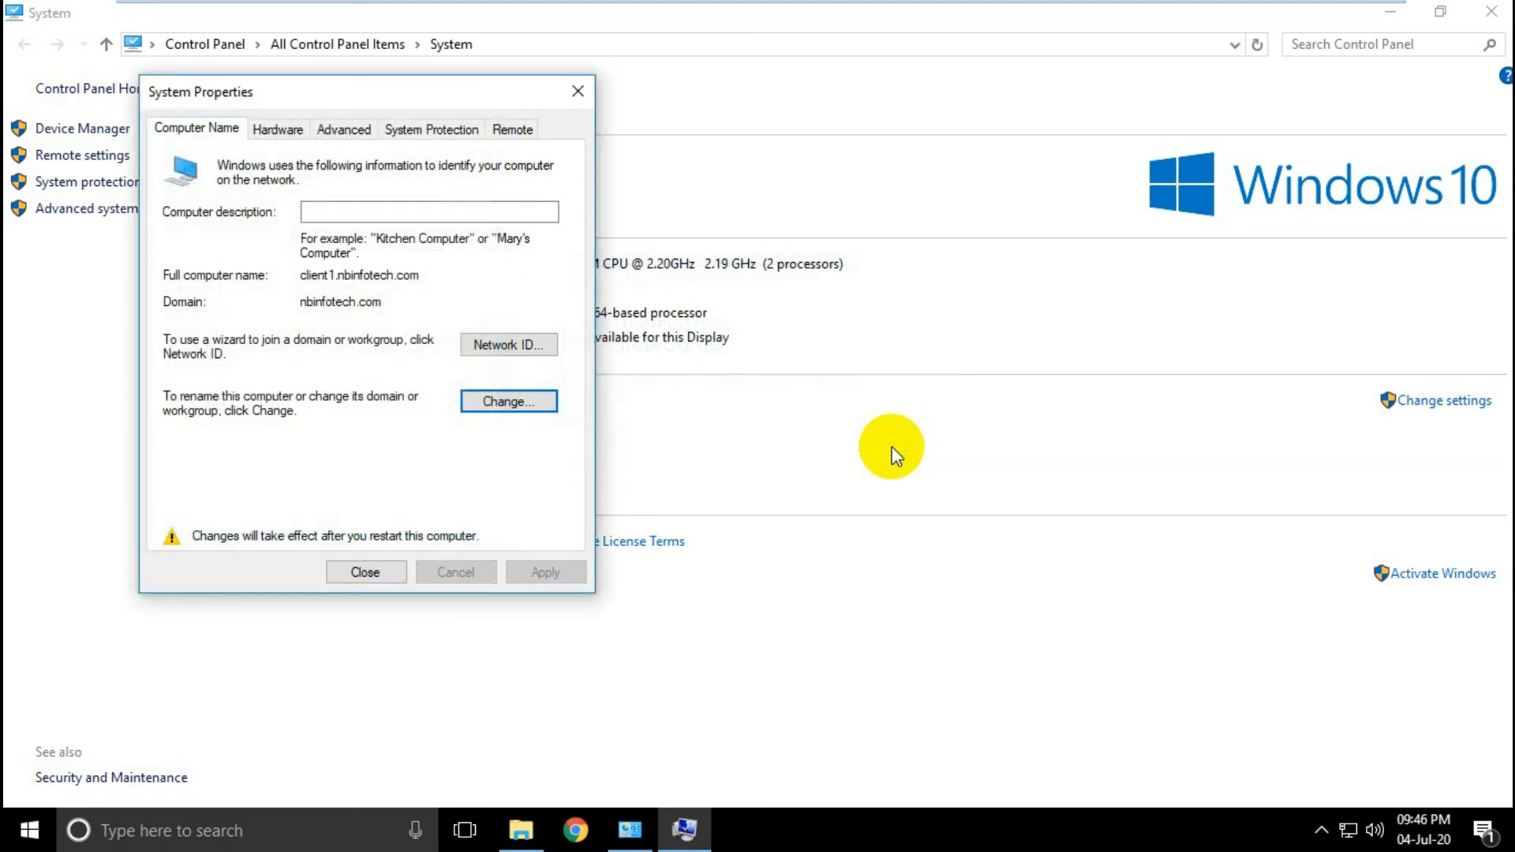
pyautogui.click(344, 574)
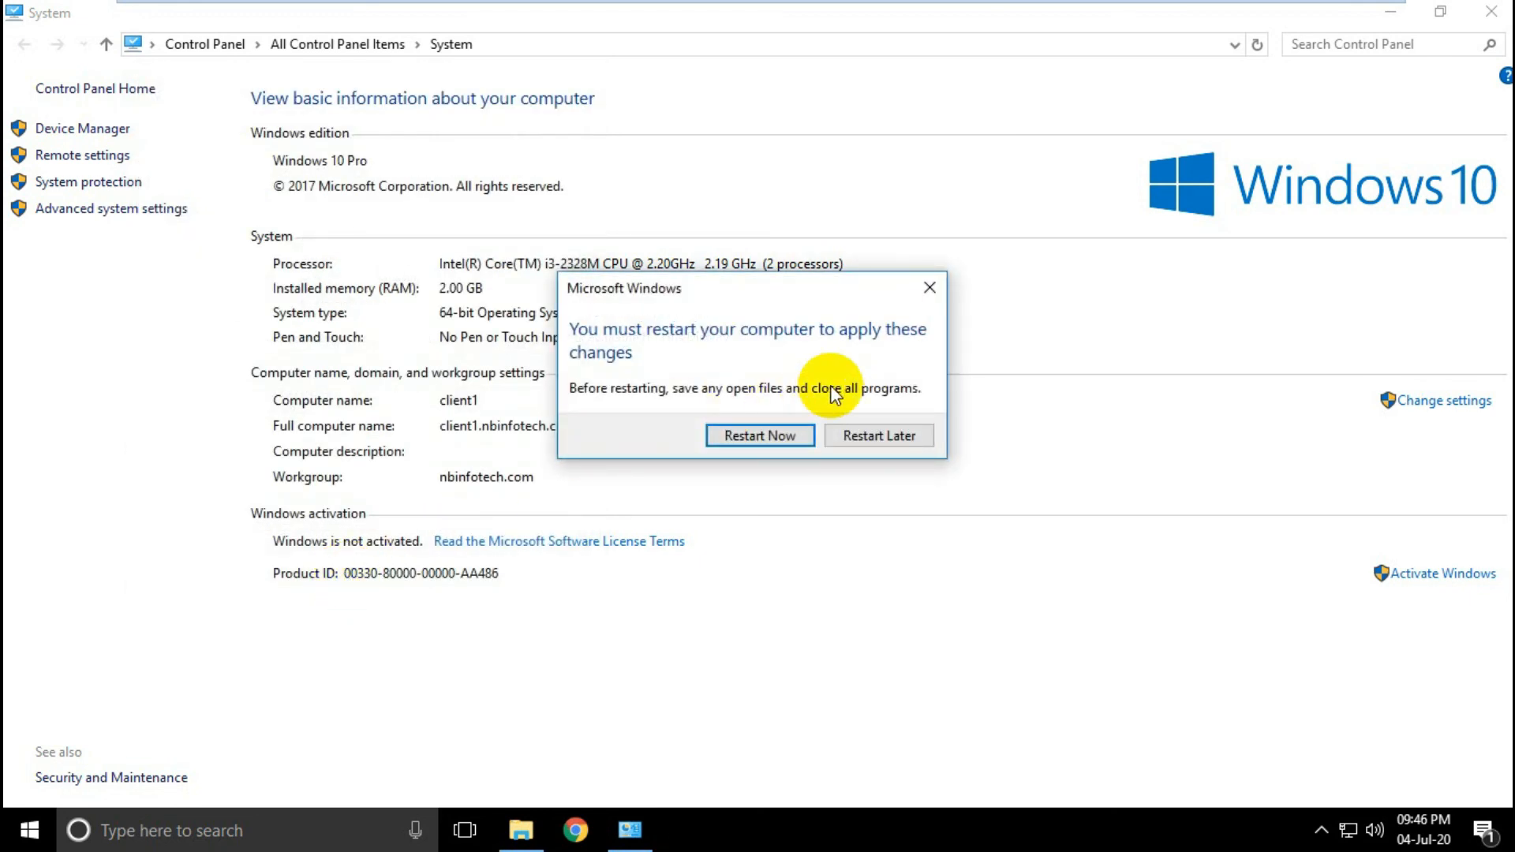
pyautogui.click(767, 434)
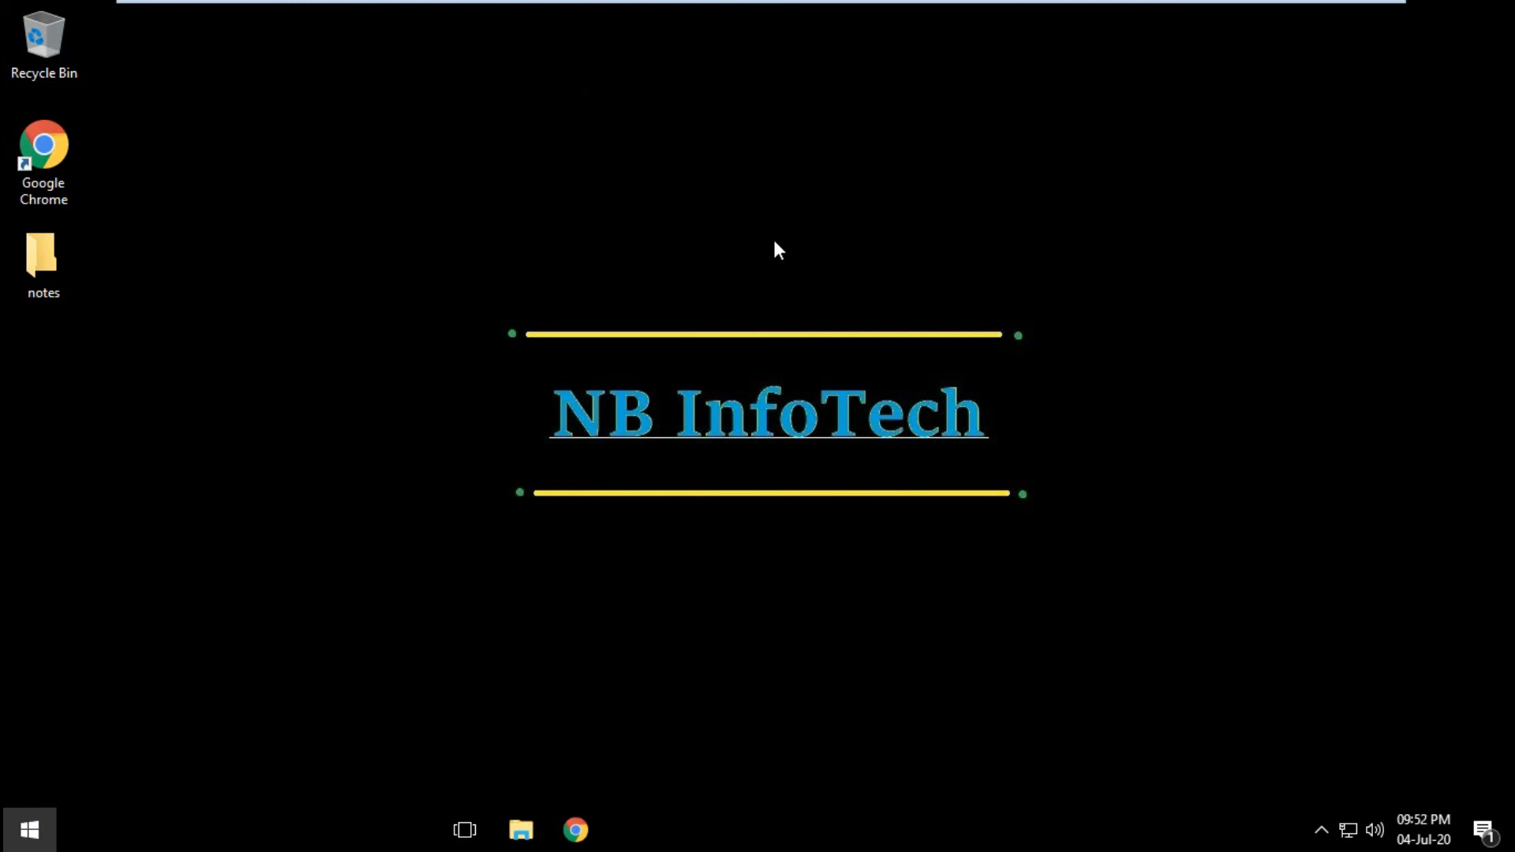
# - Open This PC's system properties to check the computer name and domain membership, and close the System window
pyautogui.press('super')
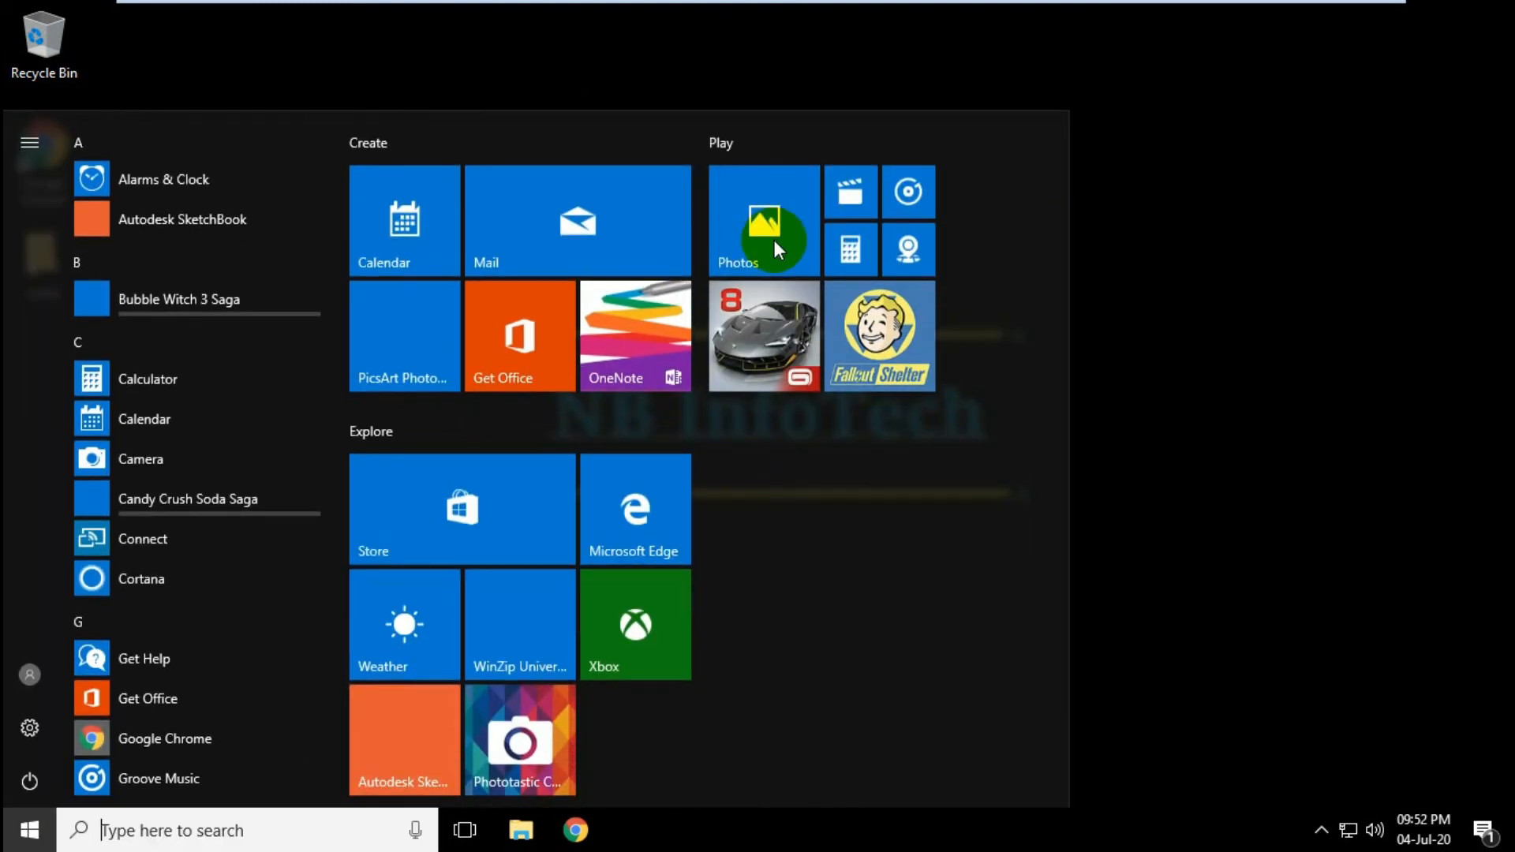
pyautogui.write('t')
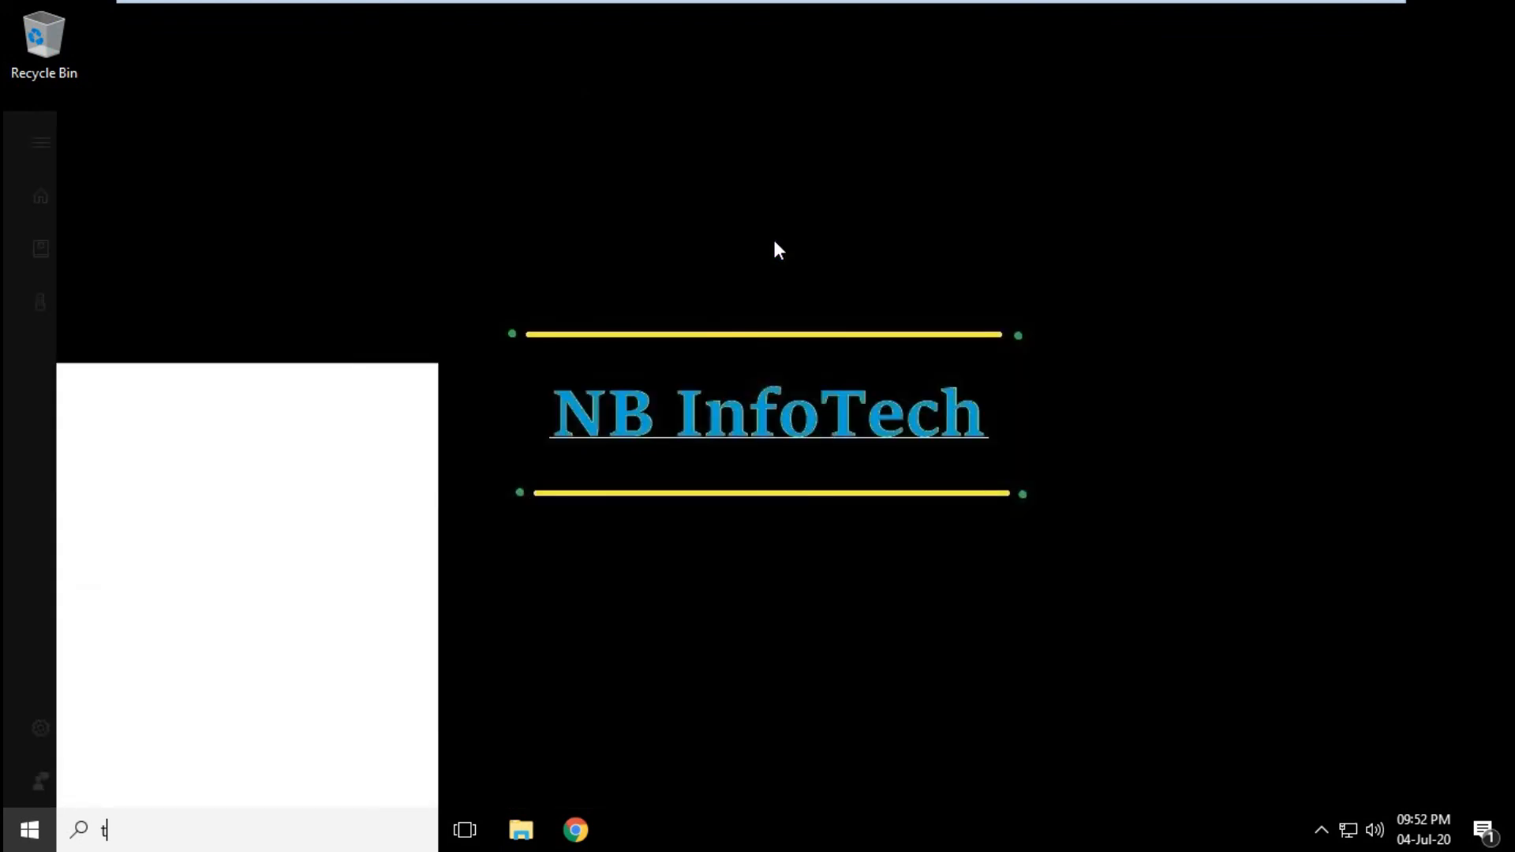
pyautogui.write('his')
pyautogui.press('Return')
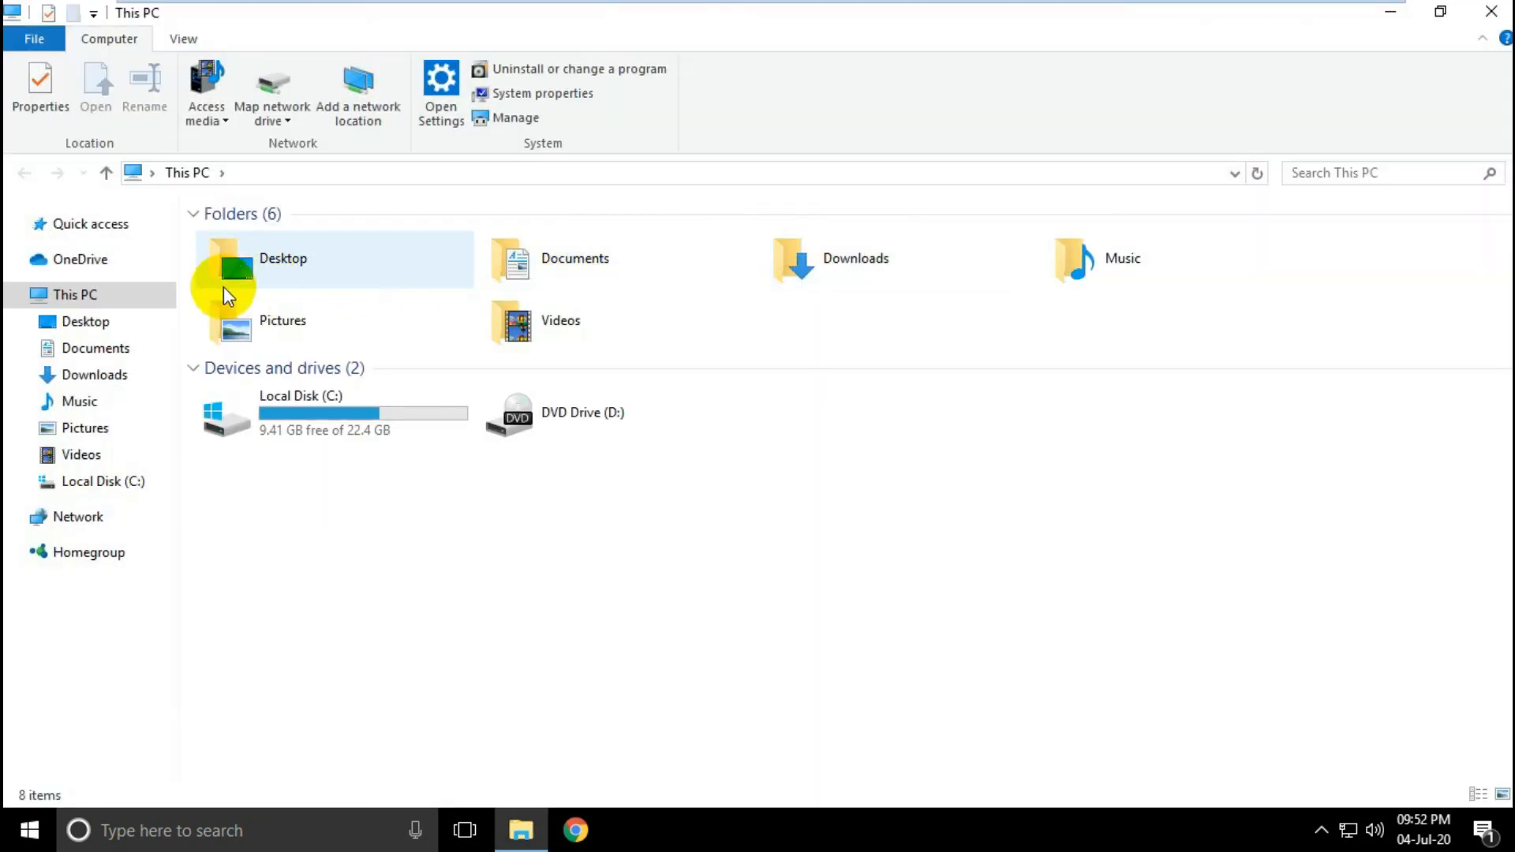
pyautogui.rightClick(93, 309)
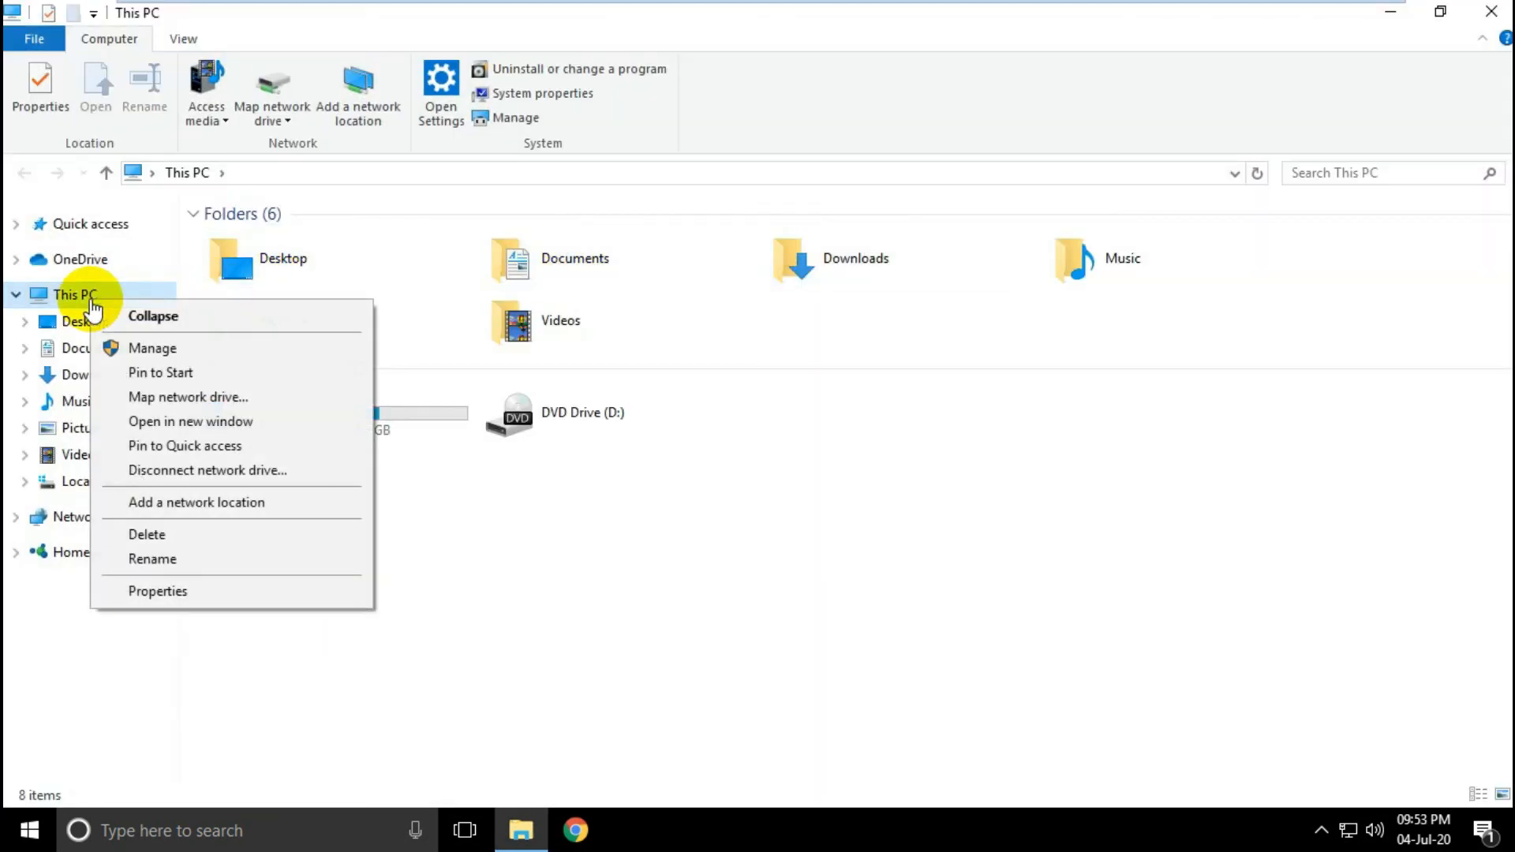
pyautogui.click(160, 591)
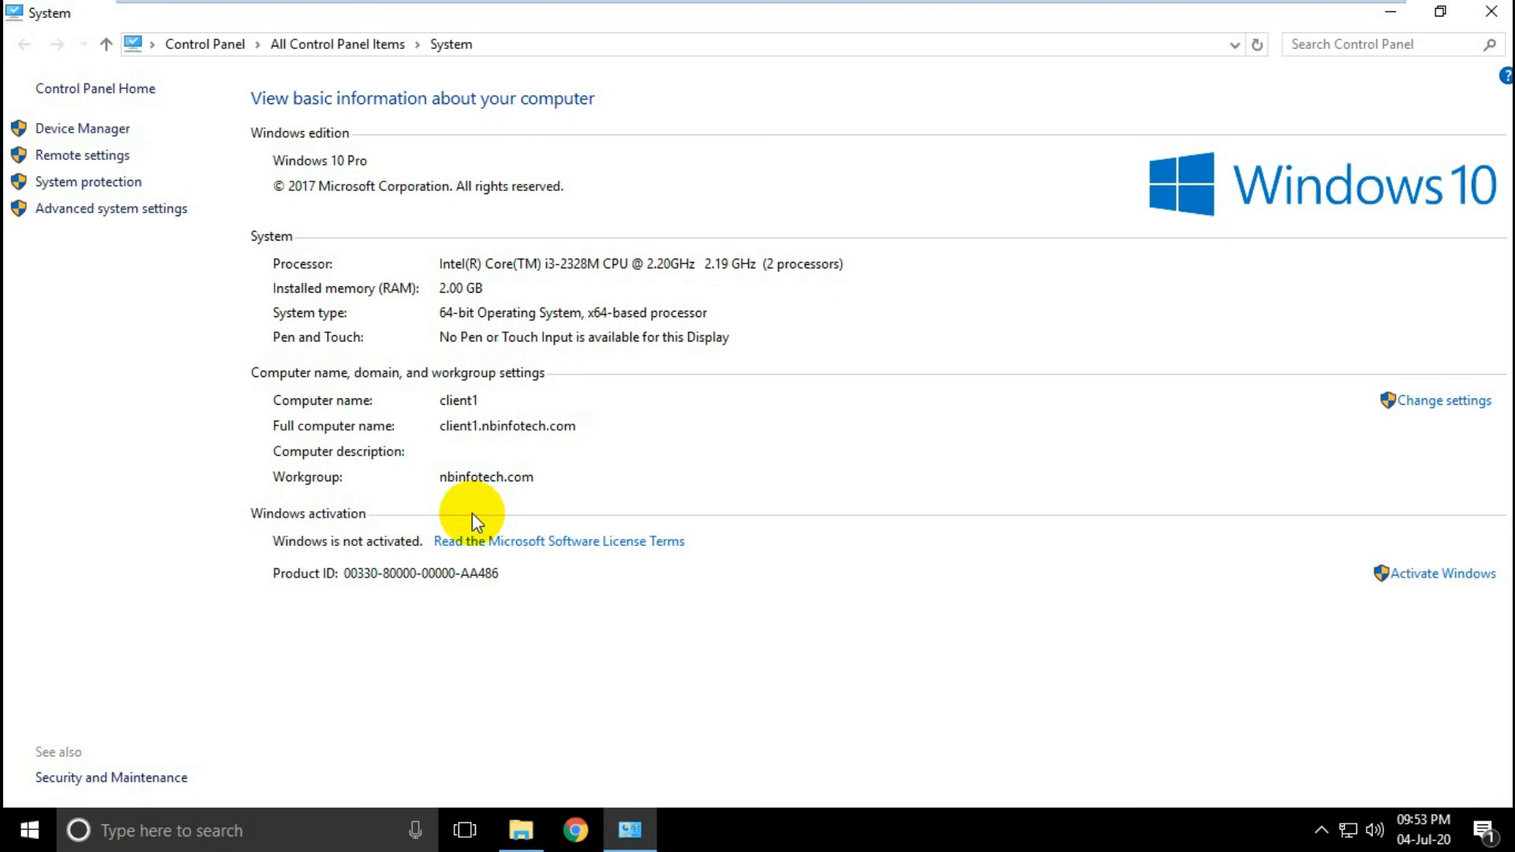
pyautogui.click(1491, 11)
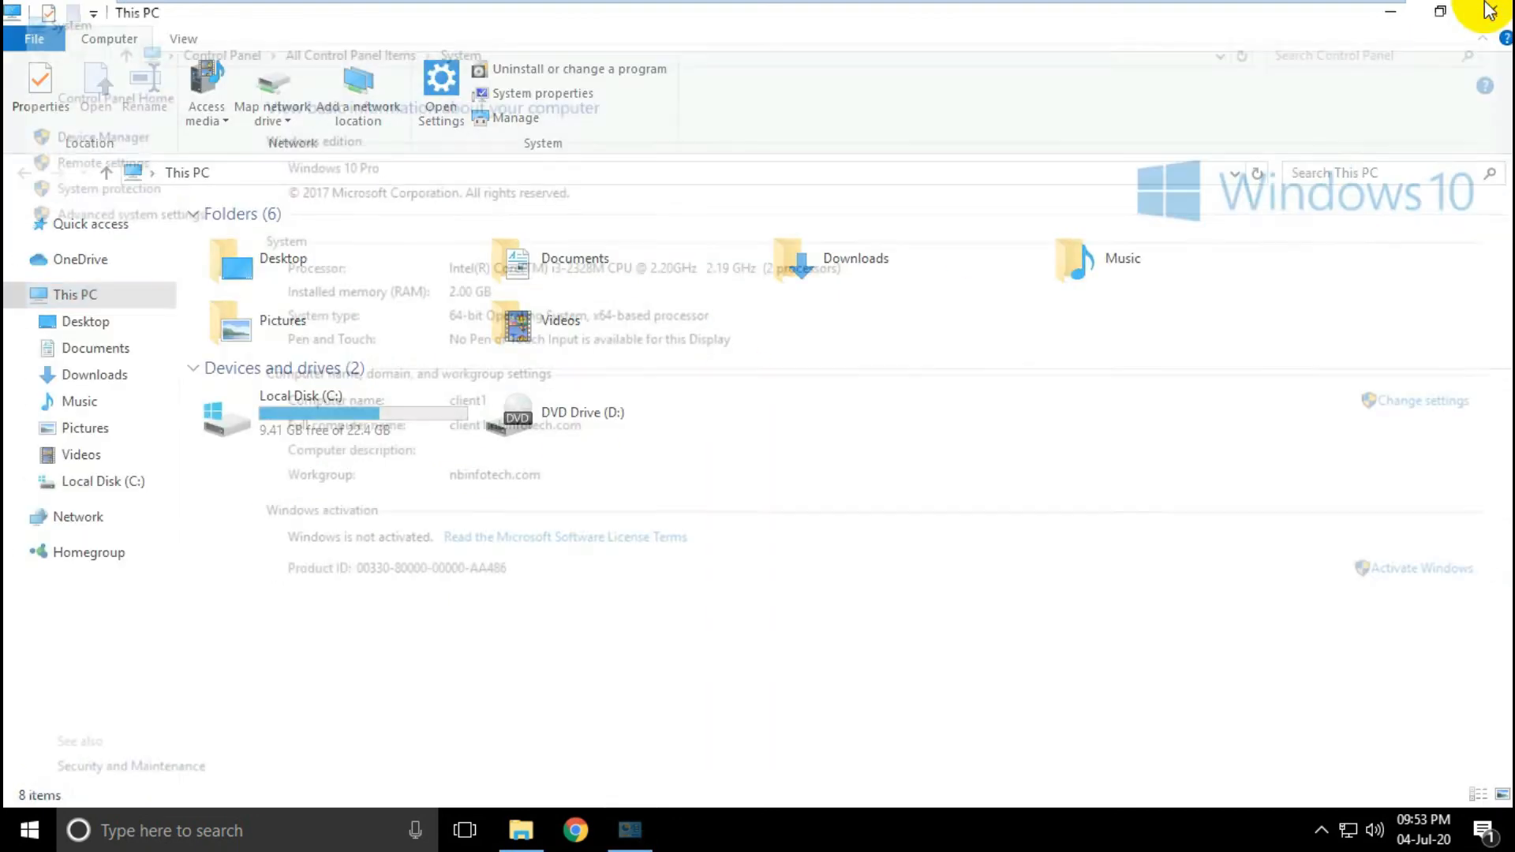